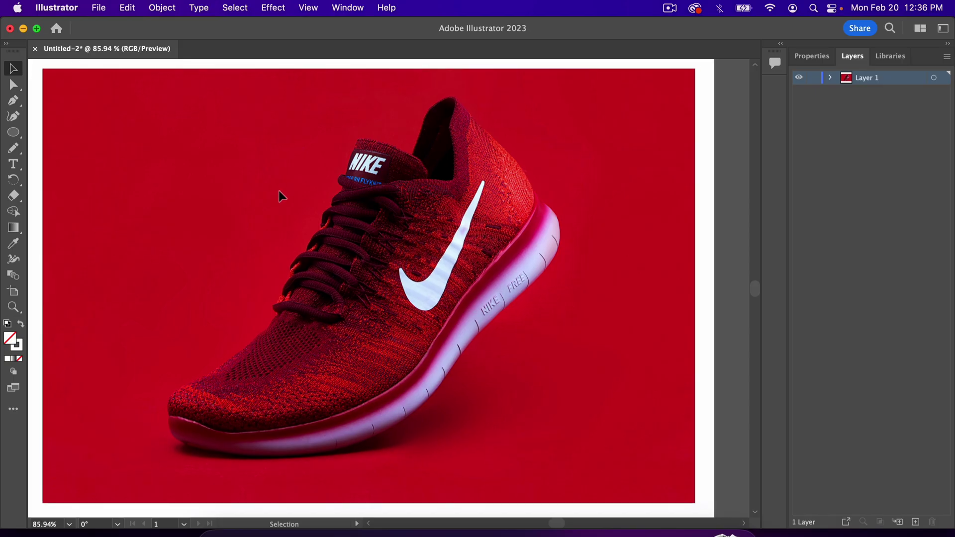
# Step: Open File > Place and cancel the dialog without placing anything
pyautogui.scroll(-2, 279, 190)
pyautogui.hscroll(-2, 279, 190)
pyautogui.scroll(1, 278, 190)
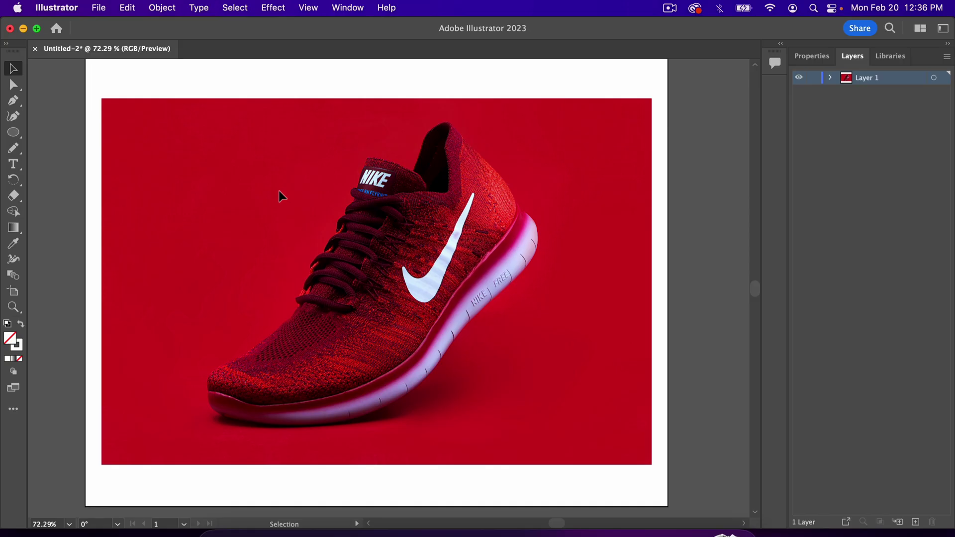
pyautogui.click(100, 8)
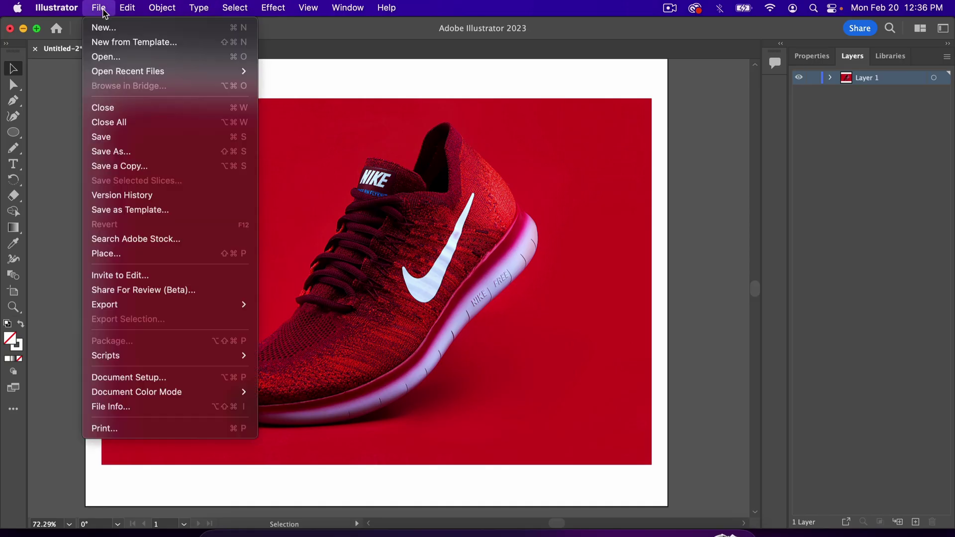
pyautogui.click(145, 255)
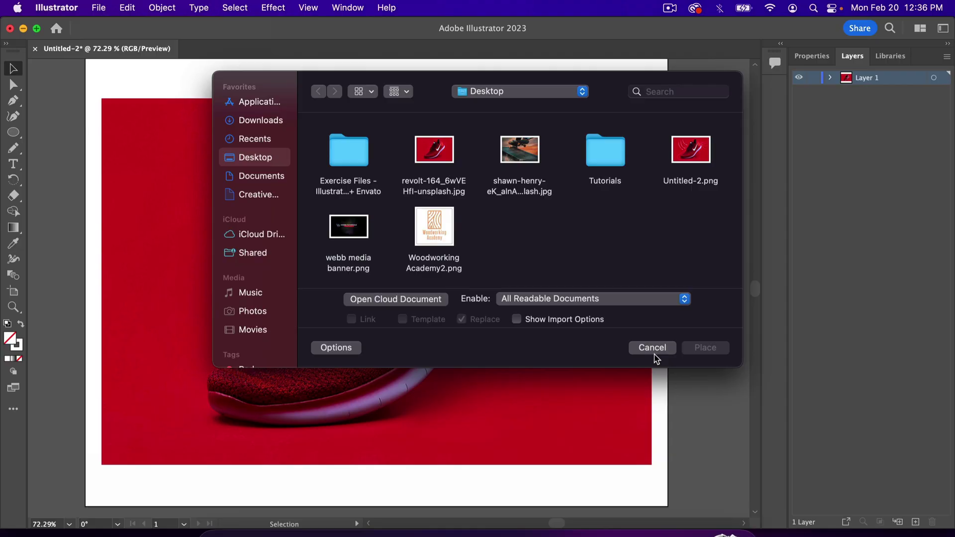
pyautogui.click(651, 347)
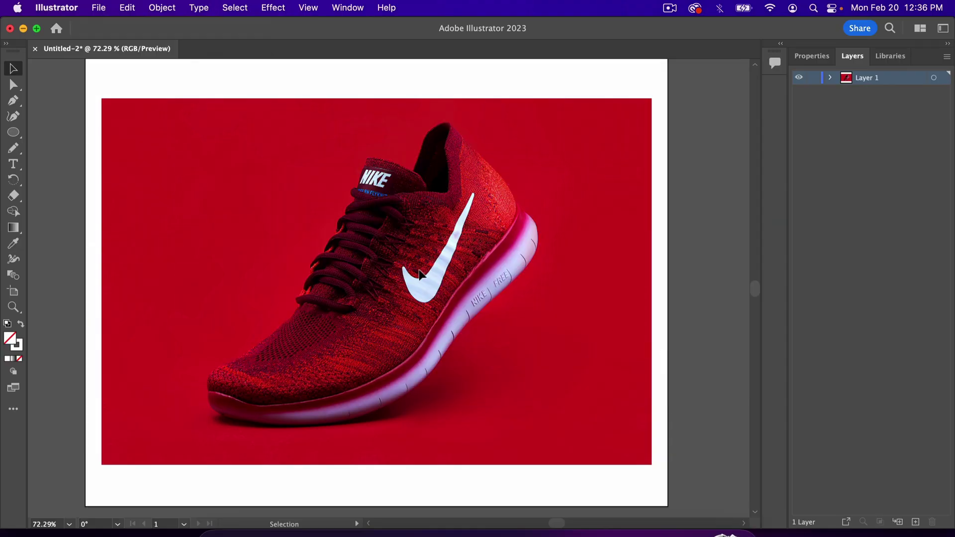
# Step: Select the shoe photo and lock it with Object > Lock > Selection
pyautogui.scroll(3, 419, 273)
pyautogui.scroll(-1, 419, 274)
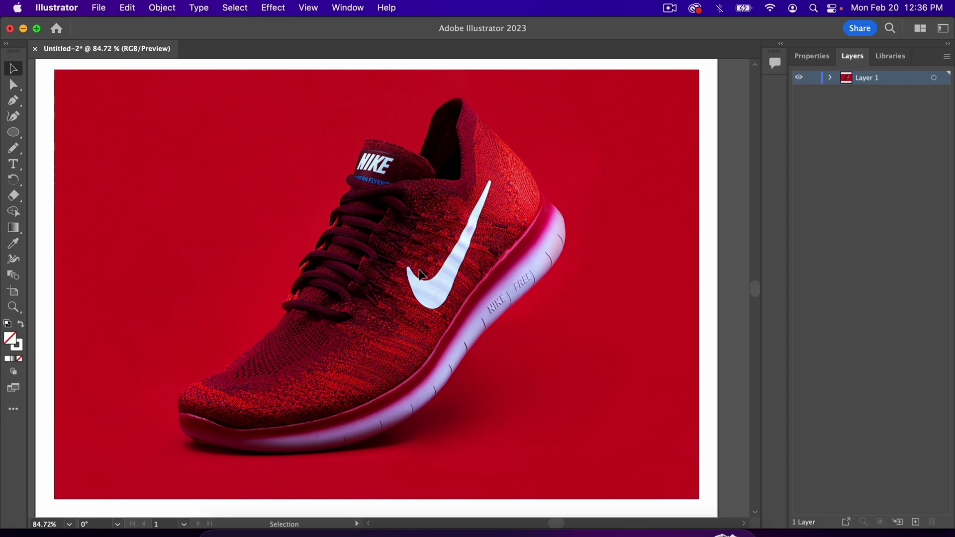
pyautogui.hscroll(-1, 419, 274)
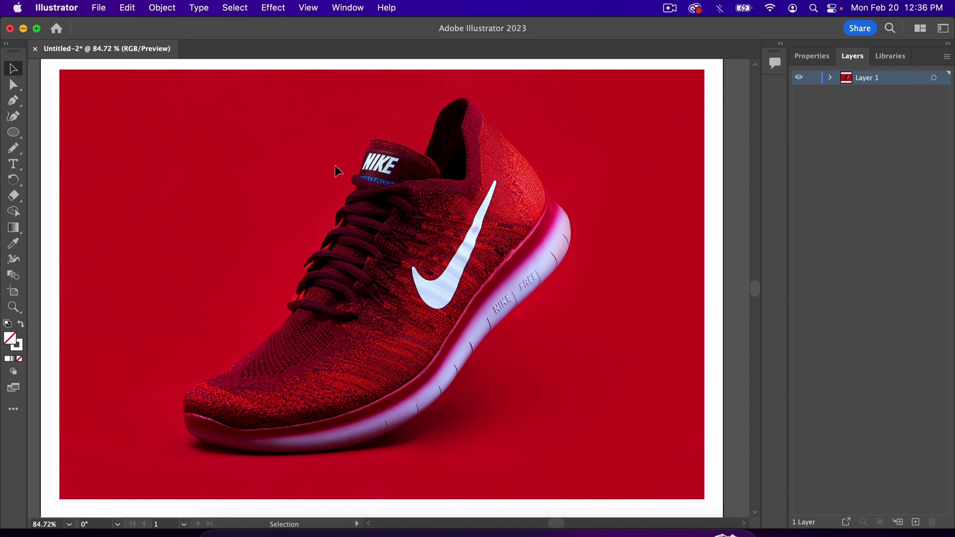
pyautogui.moveTo(366, 192); pyautogui.dragTo(320, 323)
pyautogui.click(280, 188)
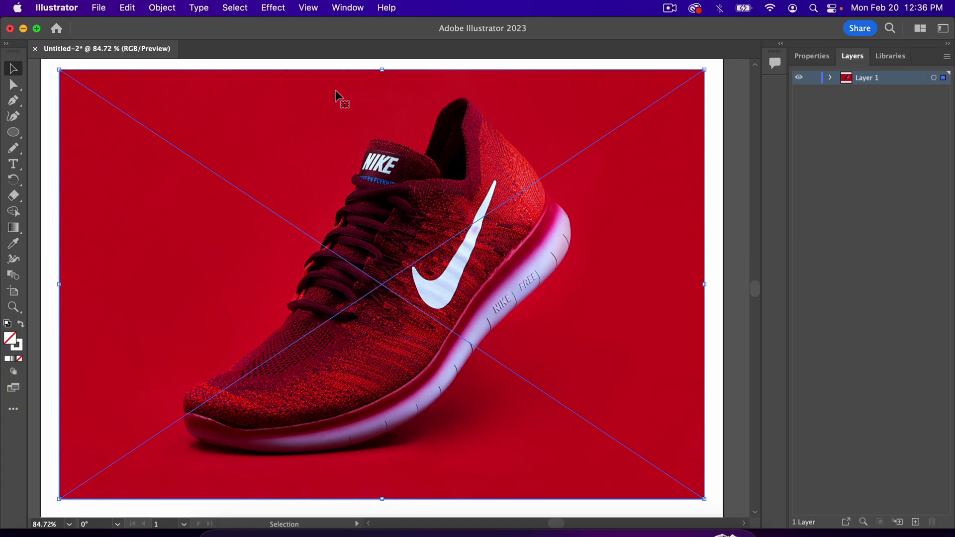
pyautogui.click(158, 13)
pyautogui.moveTo(215, 122)
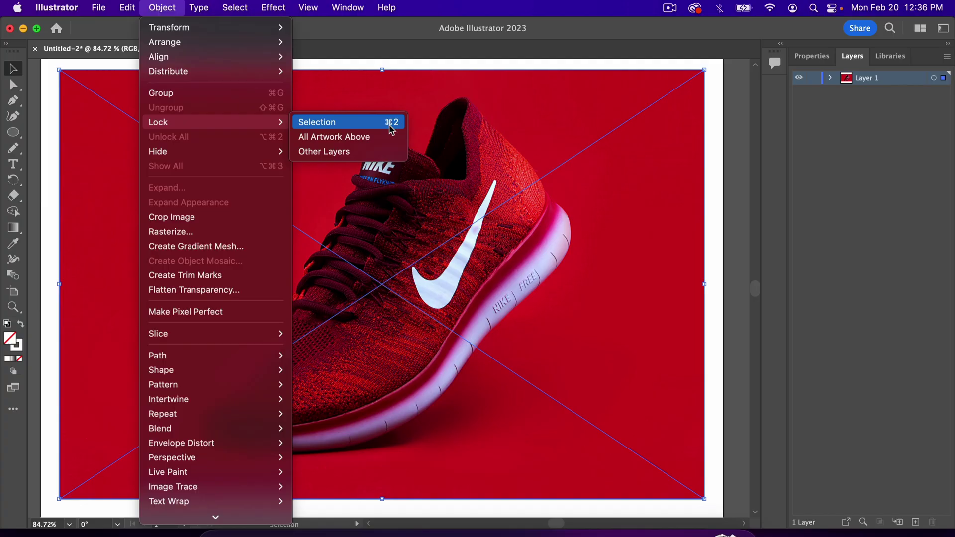
pyautogui.click(371, 115)
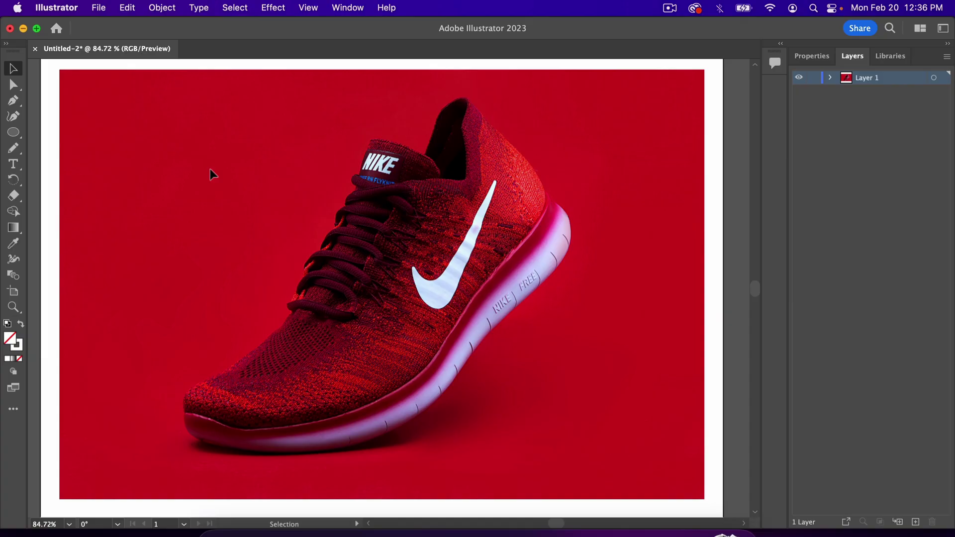
# Step: Go from the Paintbrush (B) and its flyout to the Selection tool, then the Pencil (N)
pyautogui.press('b')
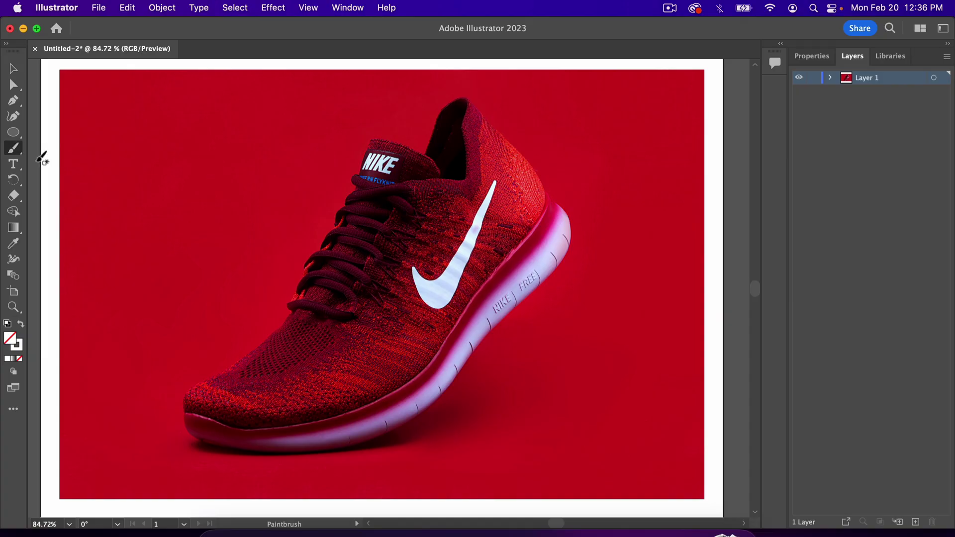
pyautogui.click(14, 151)
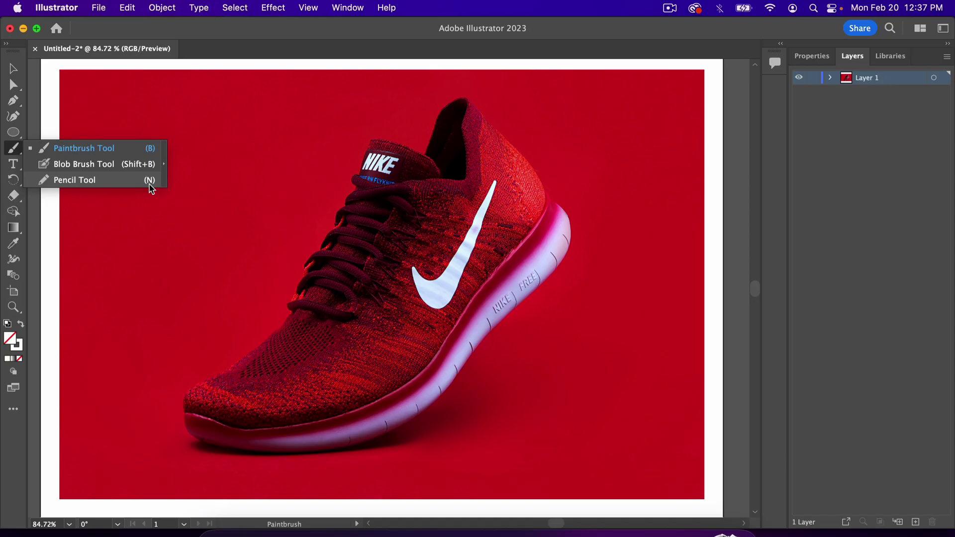
pyautogui.click(12, 71)
pyautogui.press('n')
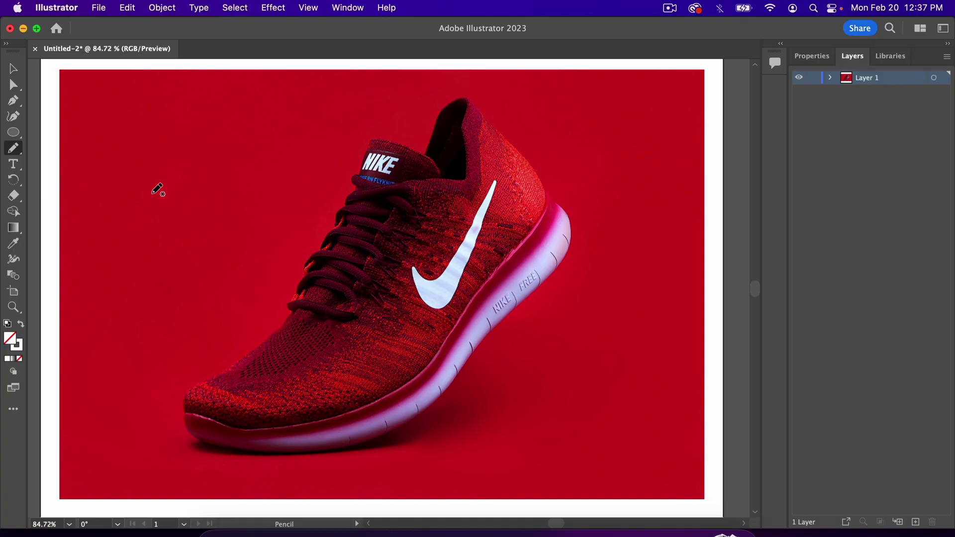
pyautogui.moveTo(152, 193)
pyautogui.mouseDown()
pyautogui.moveTo(142, 169)
pyautogui.moveTo(163, 109)
pyautogui.mouseUp()
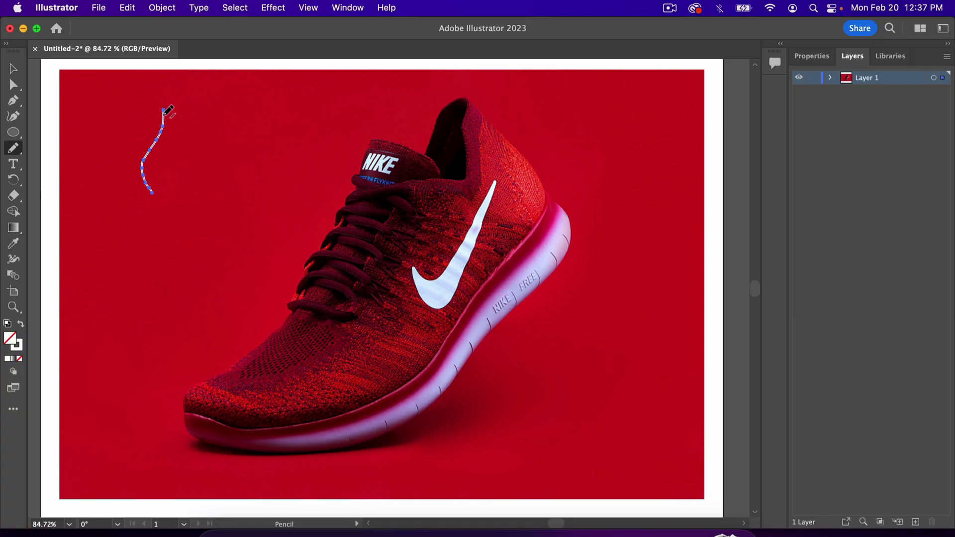
pyautogui.moveTo(153, 192)
pyautogui.mouseDown()
pyautogui.moveTo(147, 164)
pyautogui.moveTo(169, 124)
pyautogui.mouseUp()
pyautogui.moveTo(153, 192); pyautogui.dragTo(170, 133)
pyautogui.press('v')
pyautogui.press('Delete')
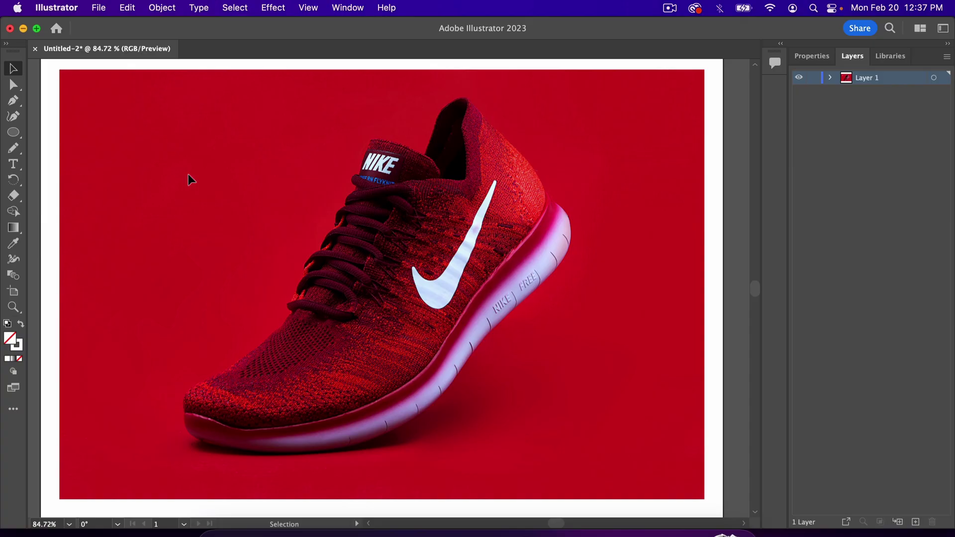
# Step: Uncheck Keep selected in Pencil Tool Options and confirm with OK
pyautogui.doubleClick(12, 152)
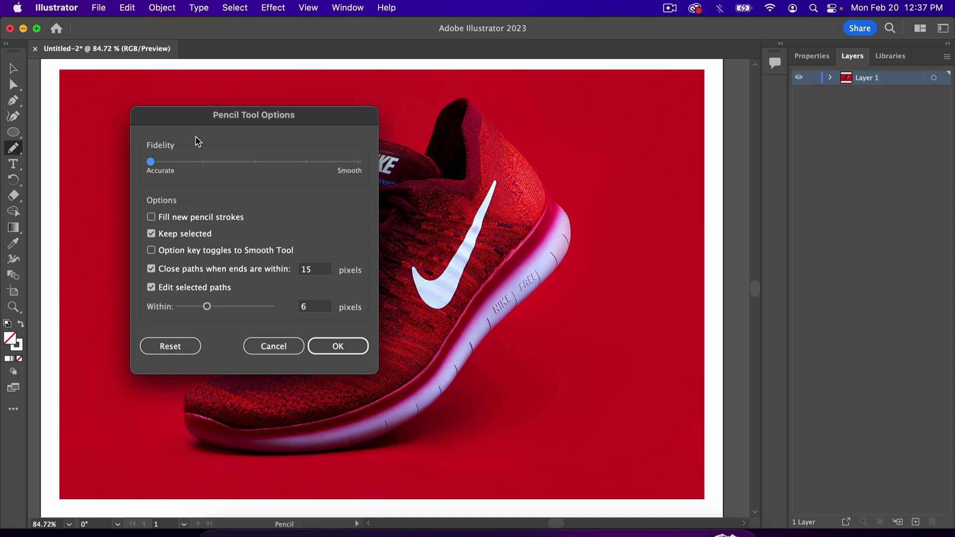
pyautogui.click(153, 236)
pyautogui.click(341, 344)
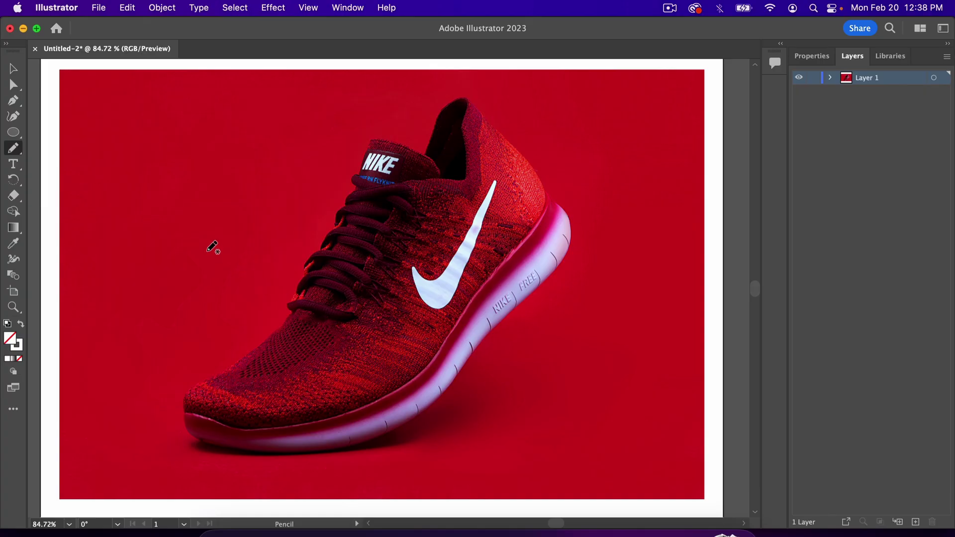
# Step: Draw a wavy pencil test stroke at the upper left, then reopen Pencil Tool Options
pyautogui.moveTo(123, 198)
pyautogui.mouseDown()
pyautogui.moveTo(124, 175)
pyautogui.moveTo(150, 159)
pyautogui.moveTo(200, 158)
pyautogui.moveTo(265, 135)
pyautogui.mouseUp()
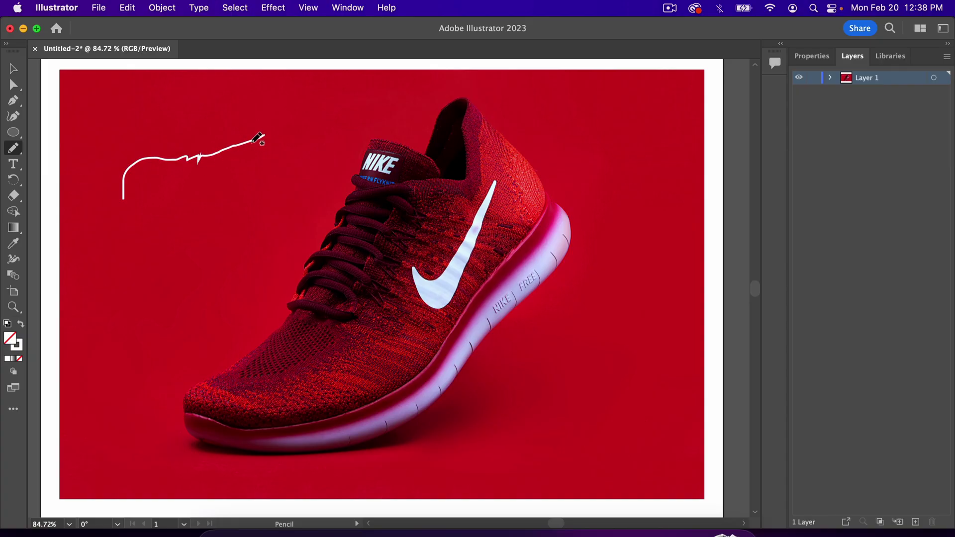
pyautogui.doubleClick(14, 150)
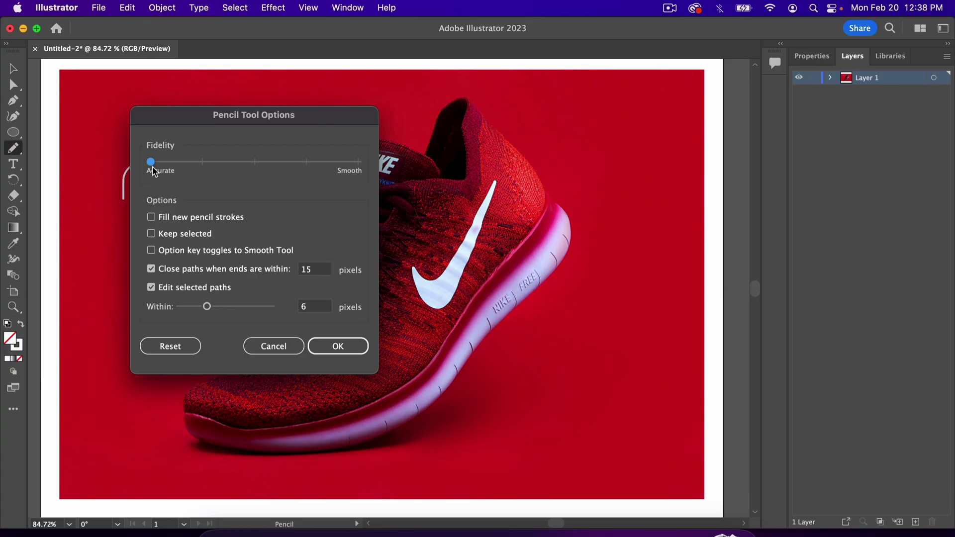
# Step: Set pencil Fidelity to Smooth, draw a test curve, then undo the trial strokes
pyautogui.moveTo(151, 168); pyautogui.dragTo(355, 165)
pyautogui.click(323, 341)
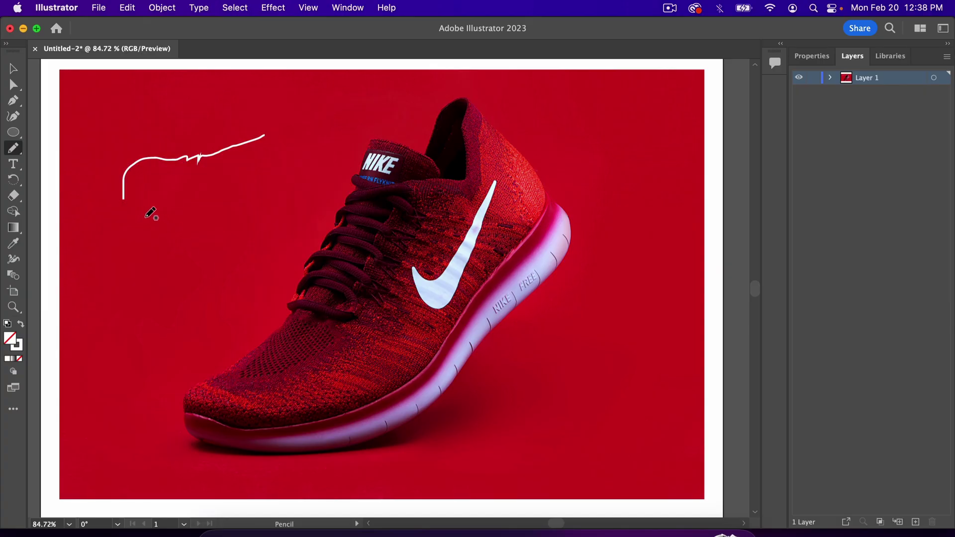
pyautogui.moveTo(141, 212)
pyautogui.mouseDown()
pyautogui.moveTo(165, 185)
pyautogui.moveTo(243, 179)
pyautogui.moveTo(281, 155)
pyautogui.mouseUp()
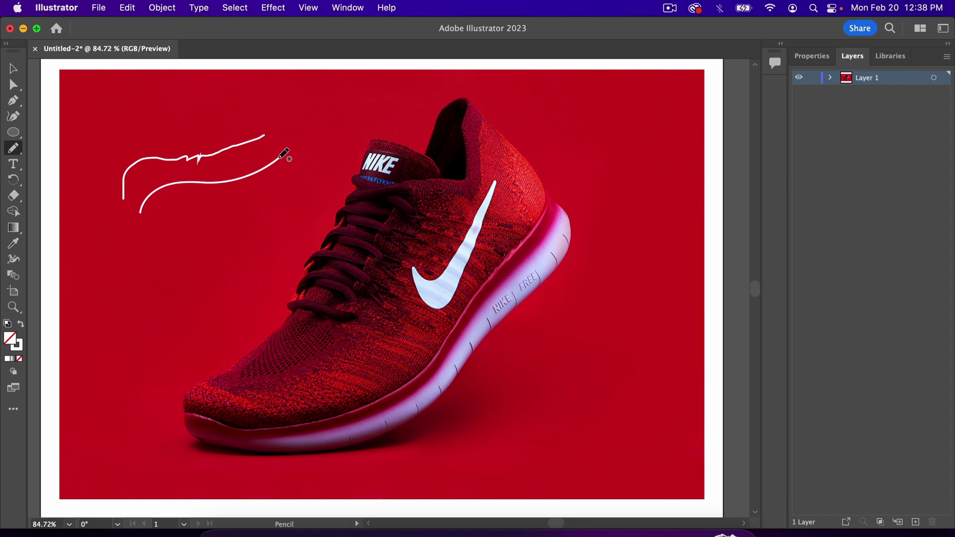
pyautogui.press('super+z')
pyautogui.press('super+z')
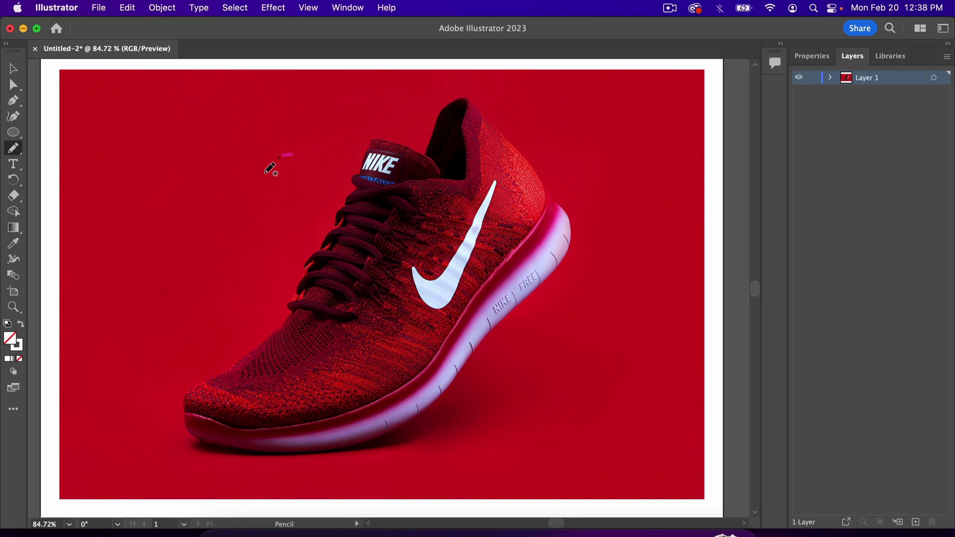
# Step: Reopen Pencil Tool Options and set Fidelity one tick below Smooth
pyautogui.press('v')
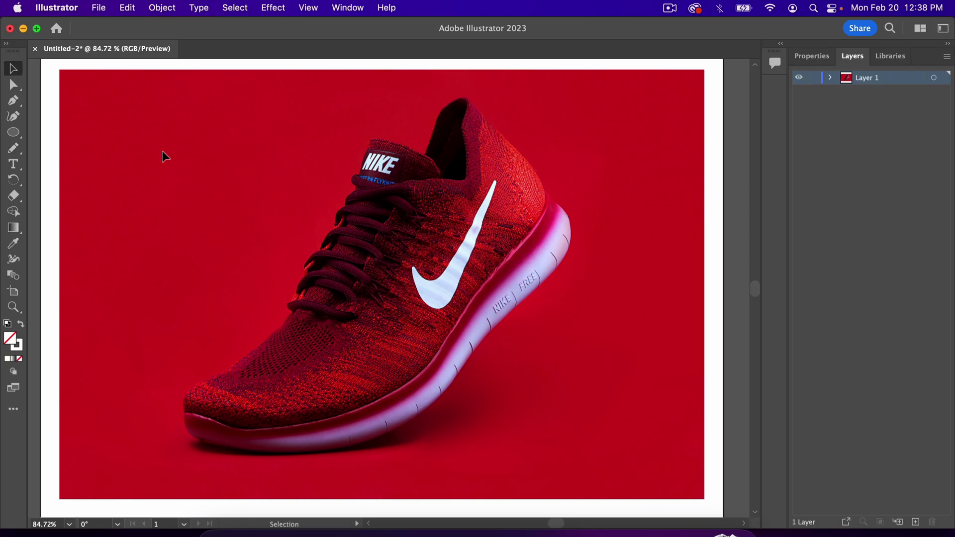
pyautogui.doubleClick(14, 147)
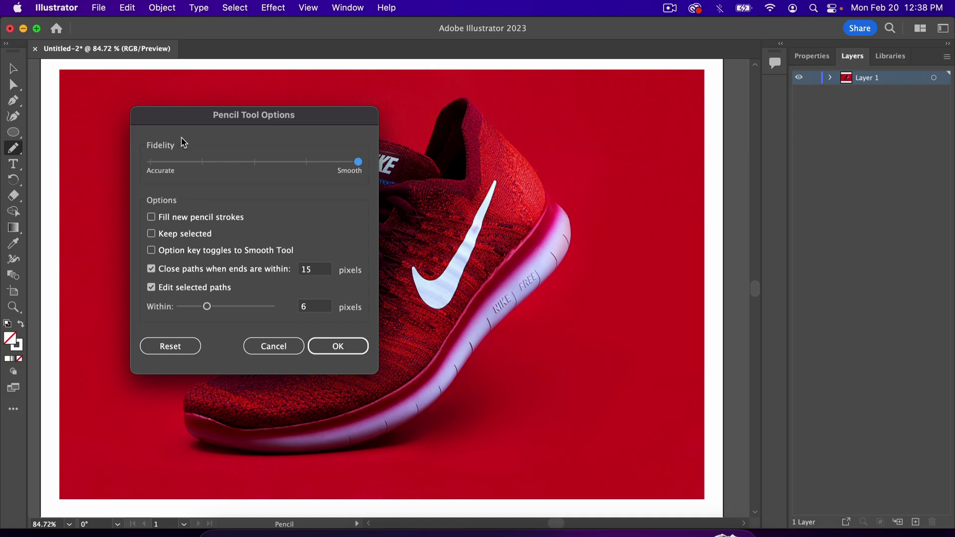
pyautogui.click(308, 163)
pyautogui.click(353, 347)
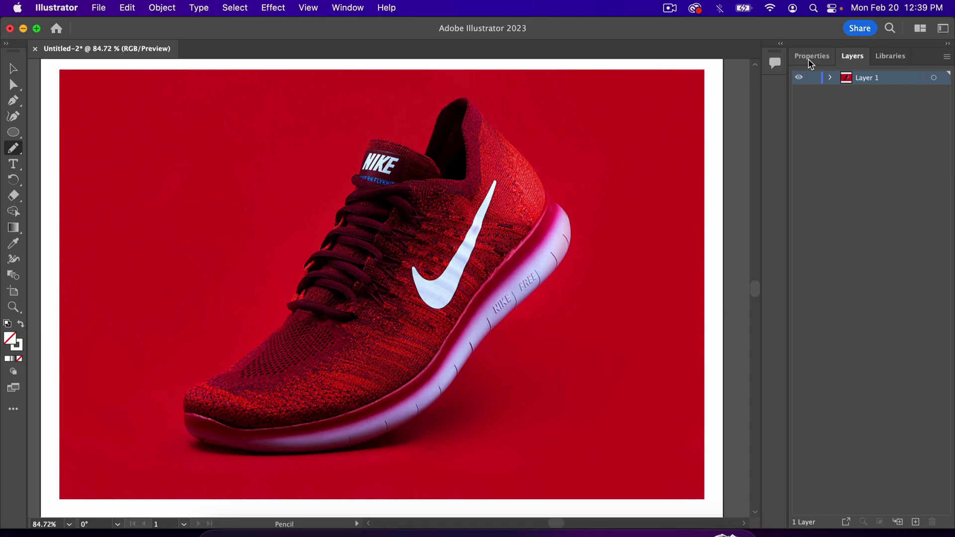
# Step: Check the Fill and Stroke swatches in Properties, keeping no fill and the 2 pt stroke
pyautogui.click(814, 62)
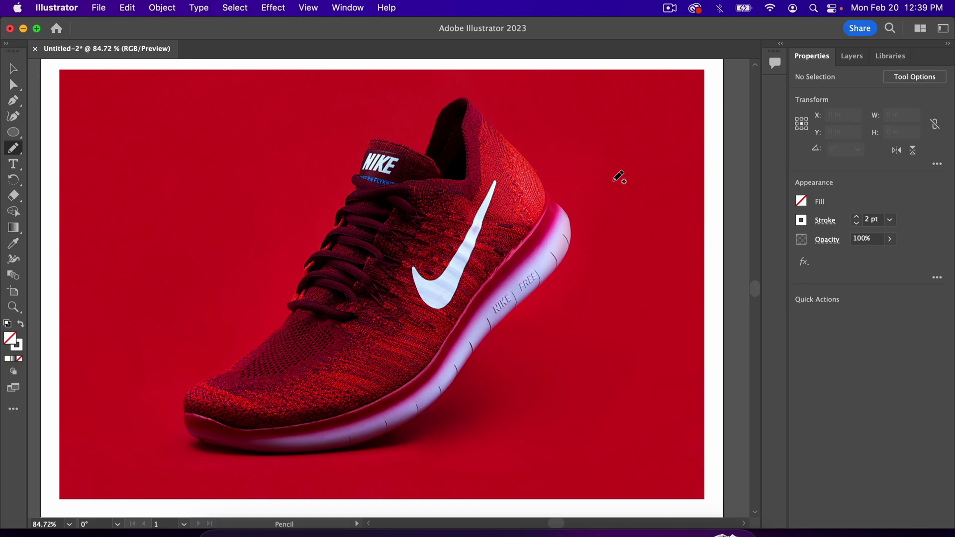
pyautogui.click(801, 201)
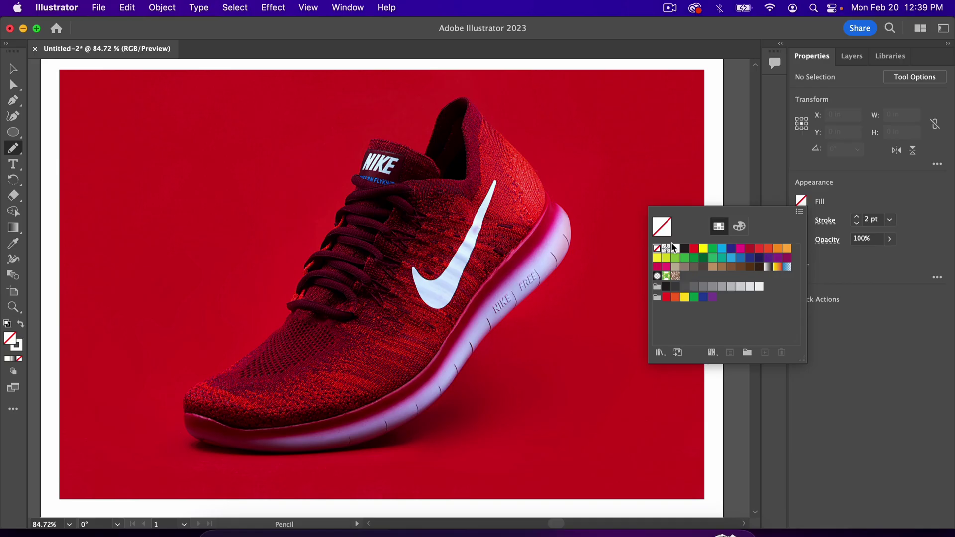
pyautogui.click(655, 251)
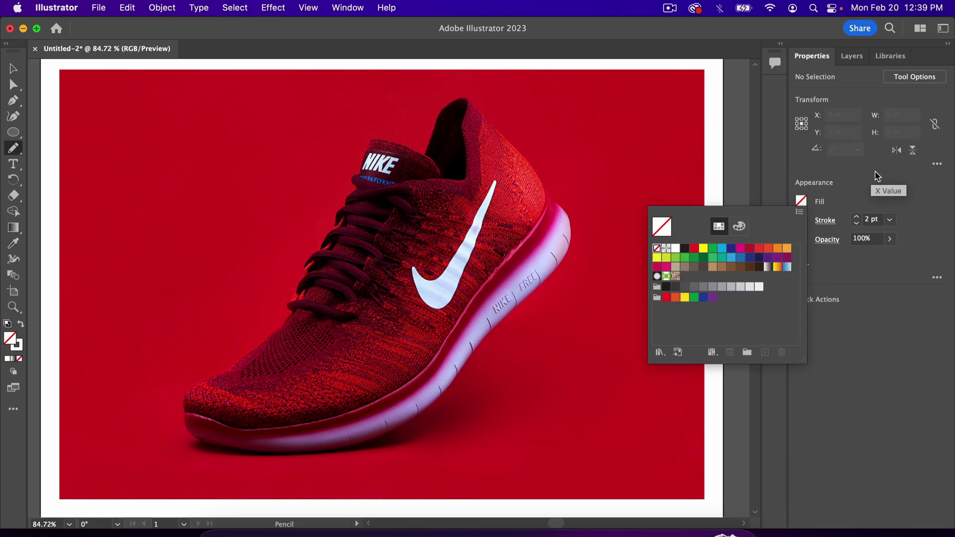
pyautogui.click(801, 220)
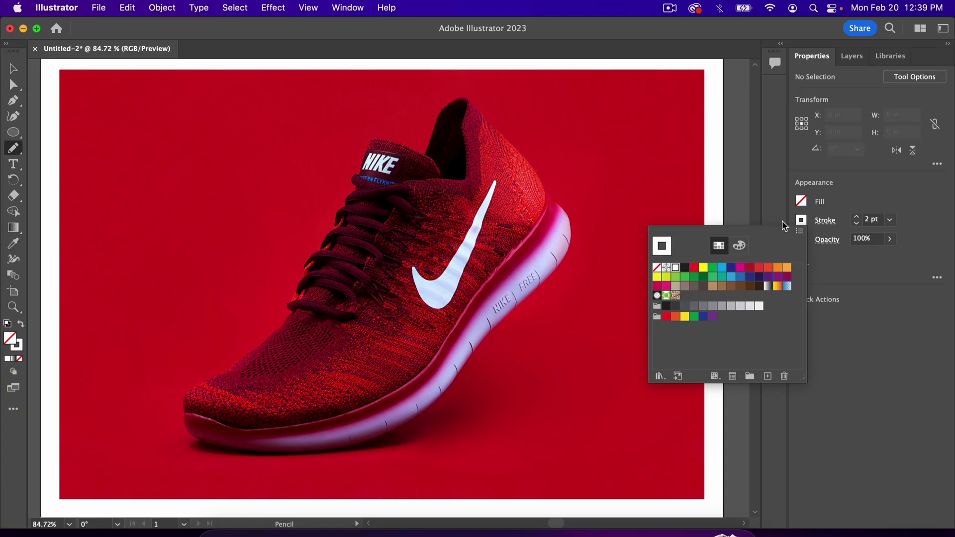
pyautogui.click(828, 204)
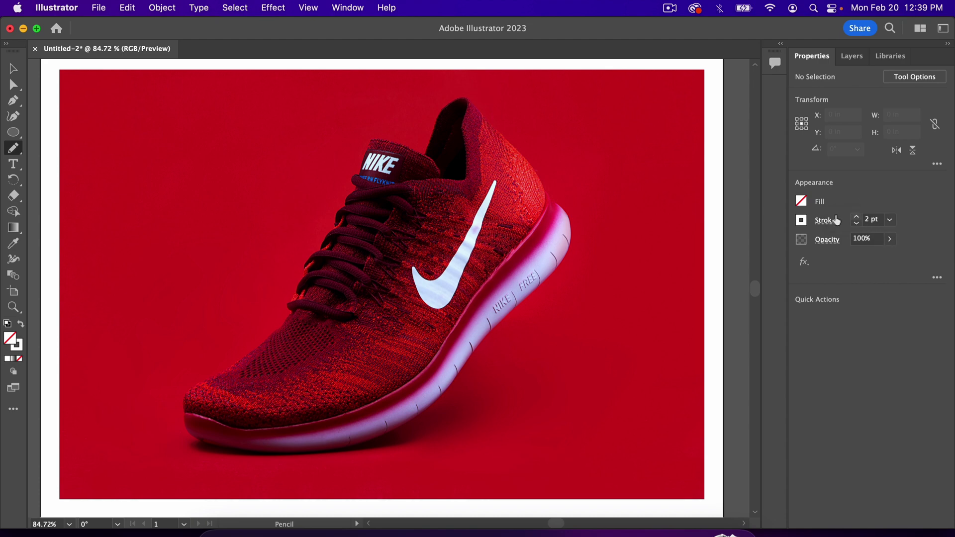
pyautogui.moveTo(554, 171); pyautogui.dragTo(632, 132)
pyautogui.press('v')
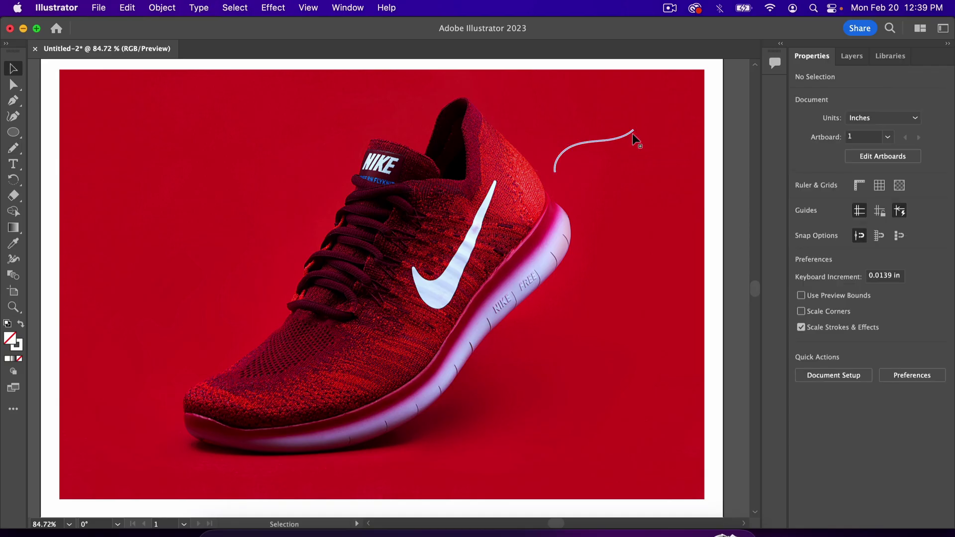
pyautogui.click(629, 133)
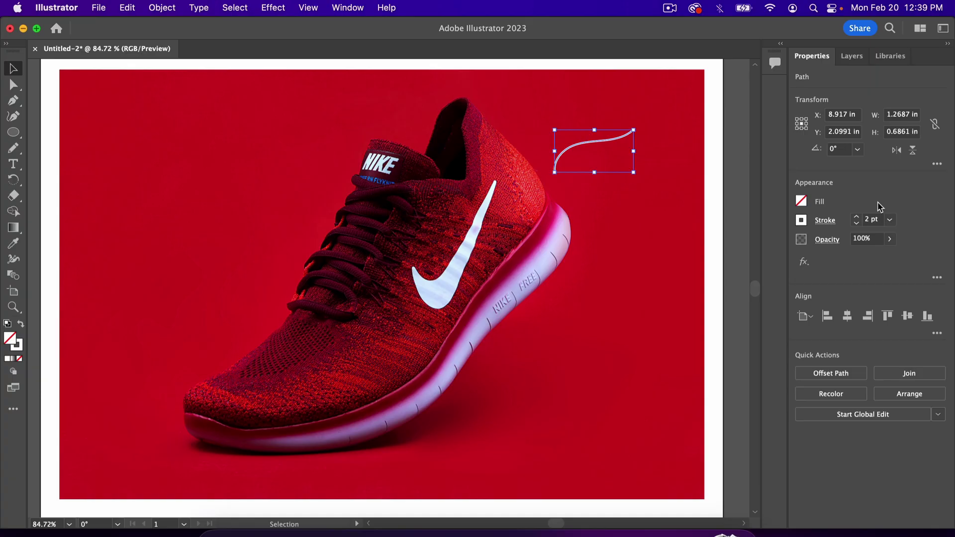
pyautogui.click(856, 218)
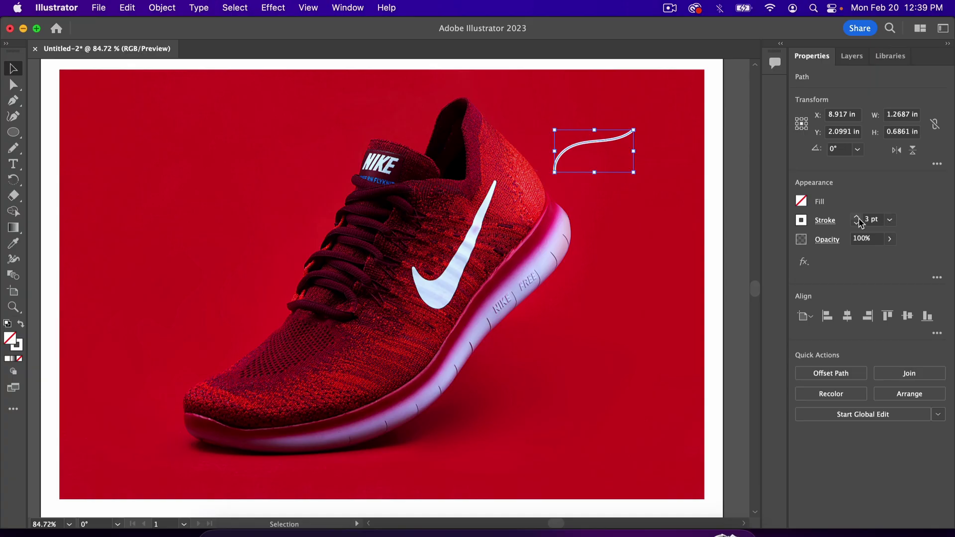
pyautogui.click(856, 218)
pyautogui.click(856, 218)
pyautogui.click(856, 218)
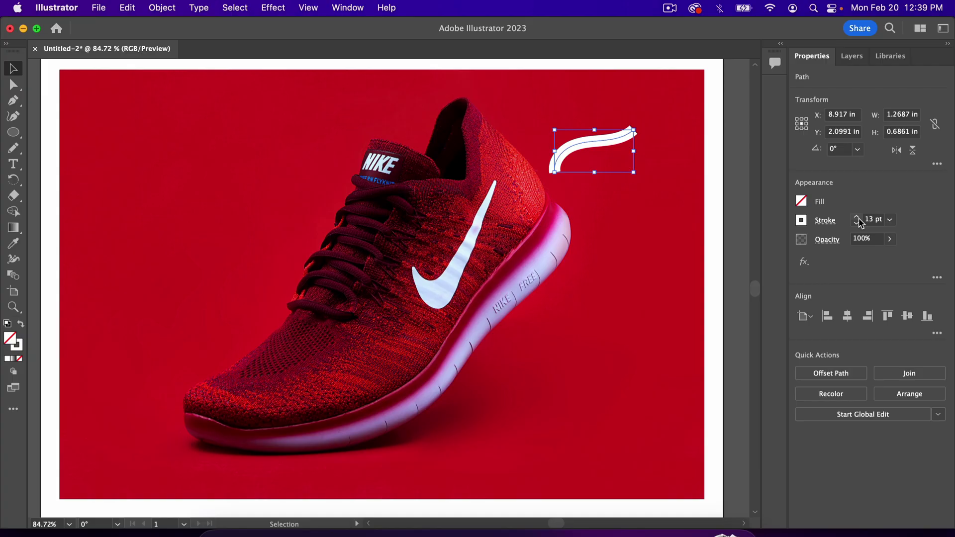
pyautogui.click(856, 218)
pyautogui.click(856, 218)
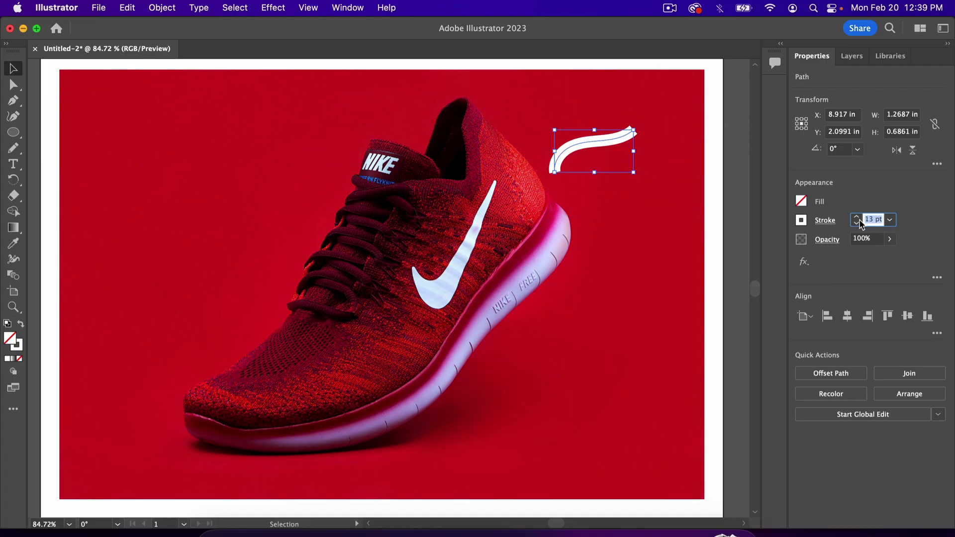
pyautogui.write('2')
pyautogui.press('Return')
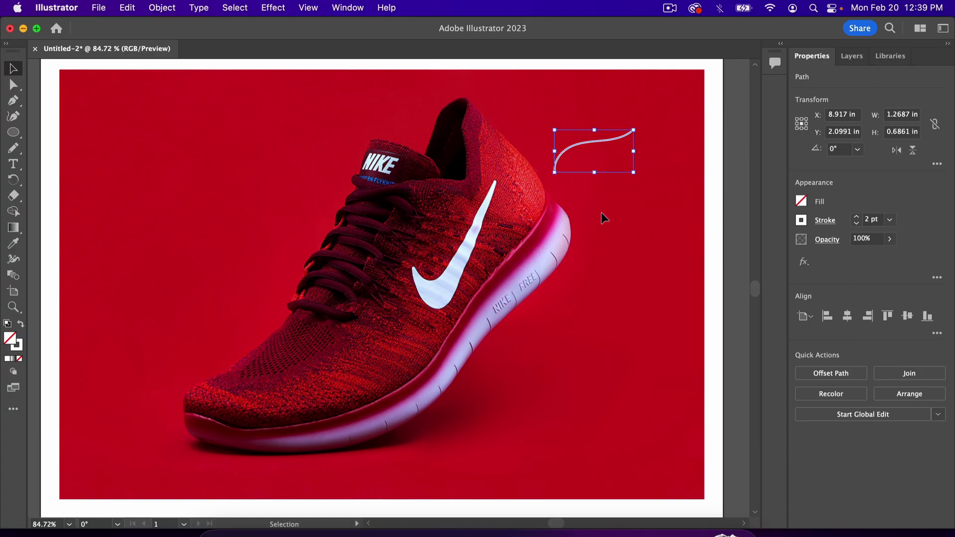
# Step: Select the trial white curve right of the shoe and delete it
pyautogui.press('n')
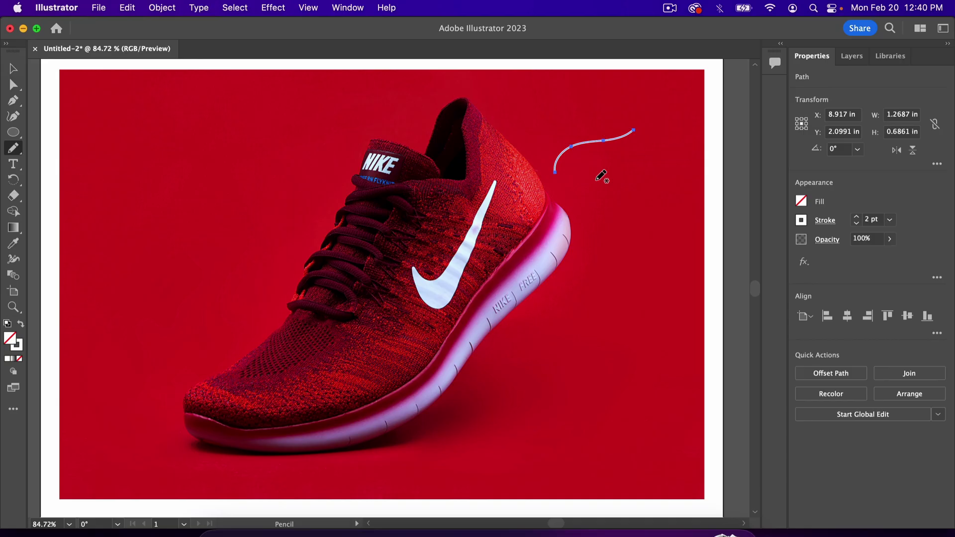
pyautogui.press('v')
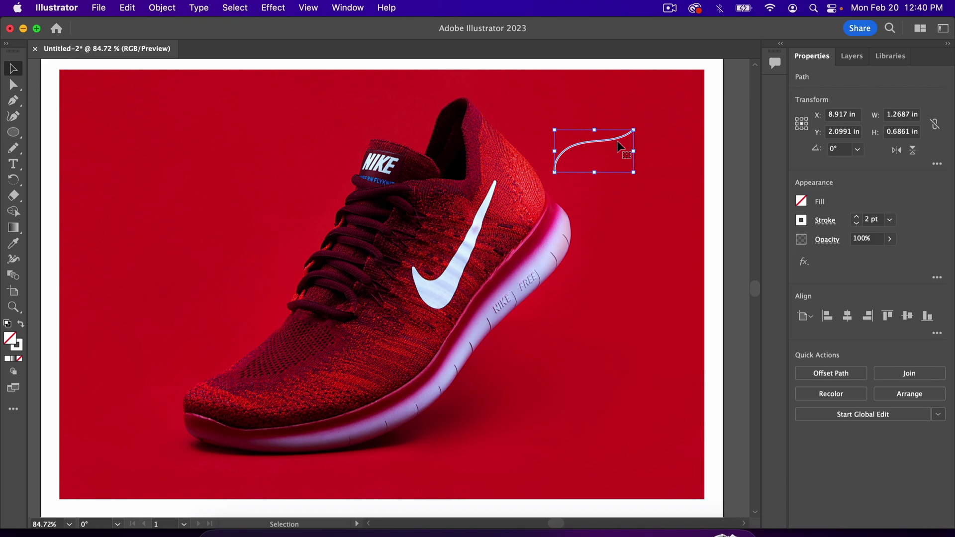
pyautogui.press('Delete')
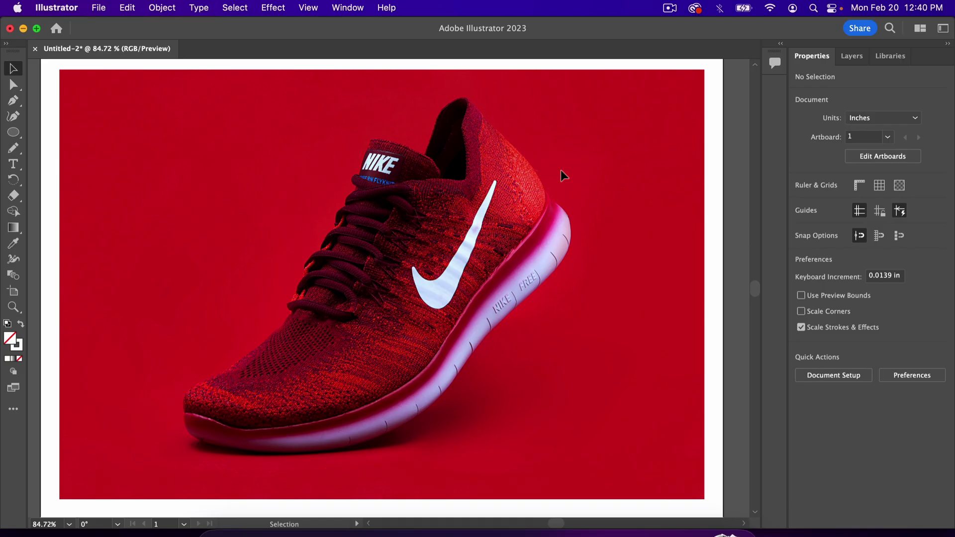
# Step: Draw five stacked curved pencil lines trailing from the heel, the last curving downward
pyautogui.press('n')
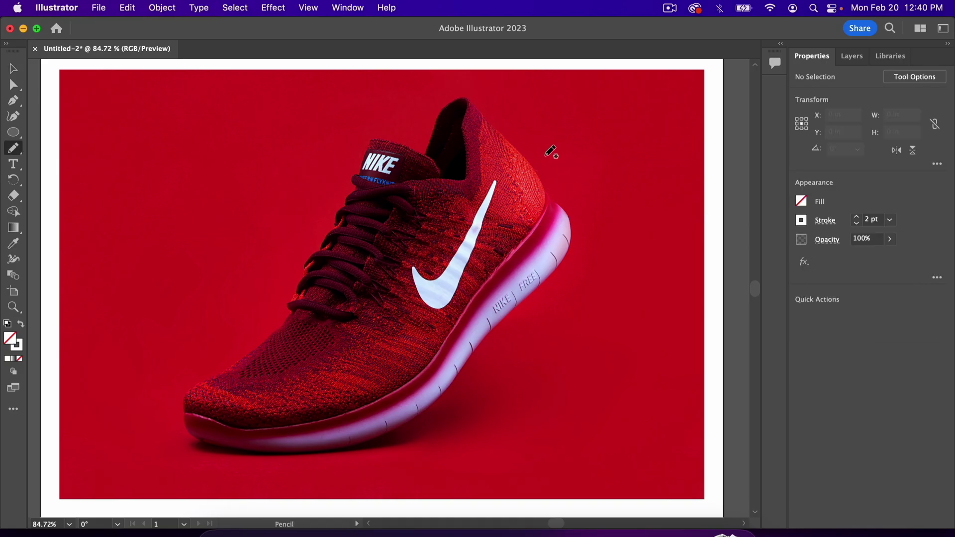
pyautogui.moveTo(545, 154)
pyautogui.mouseDown()
pyautogui.moveTo(577, 117)
pyautogui.moveTo(648, 98)
pyautogui.mouseUp()
pyautogui.moveTo(561, 171)
pyautogui.mouseDown()
pyautogui.moveTo(636, 140)
pyautogui.moveTo(658, 121)
pyautogui.mouseUp()
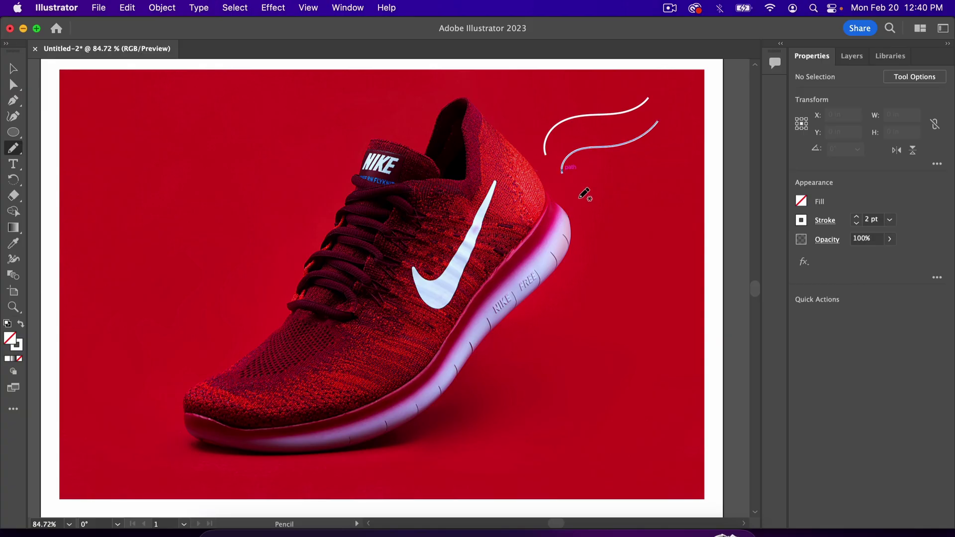
pyautogui.moveTo(579, 198)
pyautogui.mouseDown()
pyautogui.moveTo(590, 179)
pyautogui.moveTo(656, 167)
pyautogui.moveTo(683, 144)
pyautogui.mouseUp()
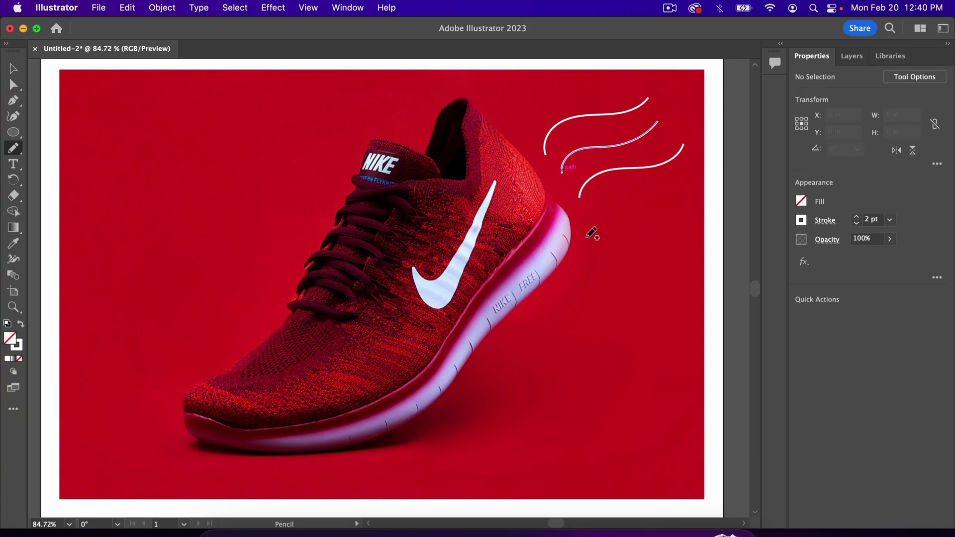
pyautogui.moveTo(585, 237)
pyautogui.mouseDown()
pyautogui.moveTo(597, 218)
pyautogui.moveTo(674, 213)
pyautogui.mouseUp()
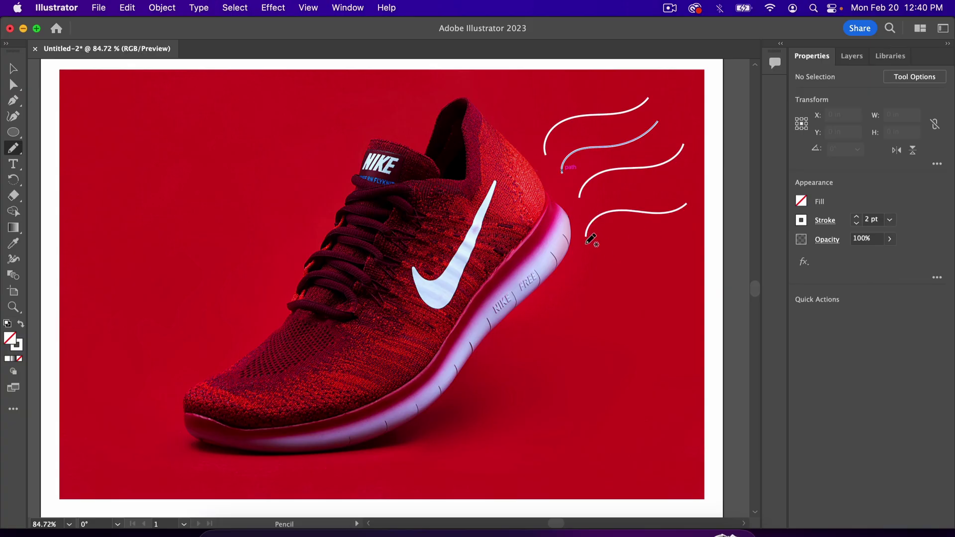
pyautogui.moveTo(585, 244)
pyautogui.mouseDown()
pyautogui.moveTo(623, 246)
pyautogui.moveTo(687, 312)
pyautogui.mouseUp()
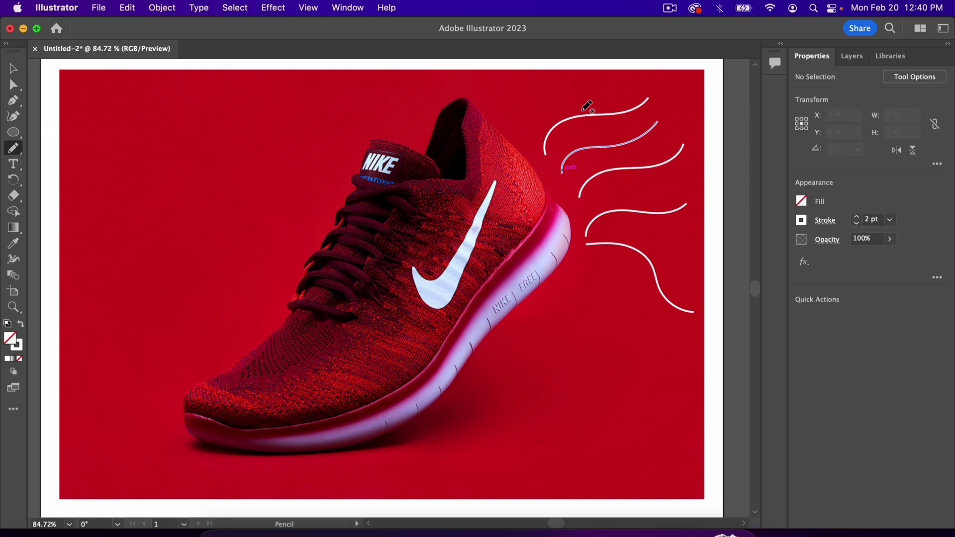
# Step: Shift-click each of the five motion lines into one selection, then zoom in
pyautogui.press('v')
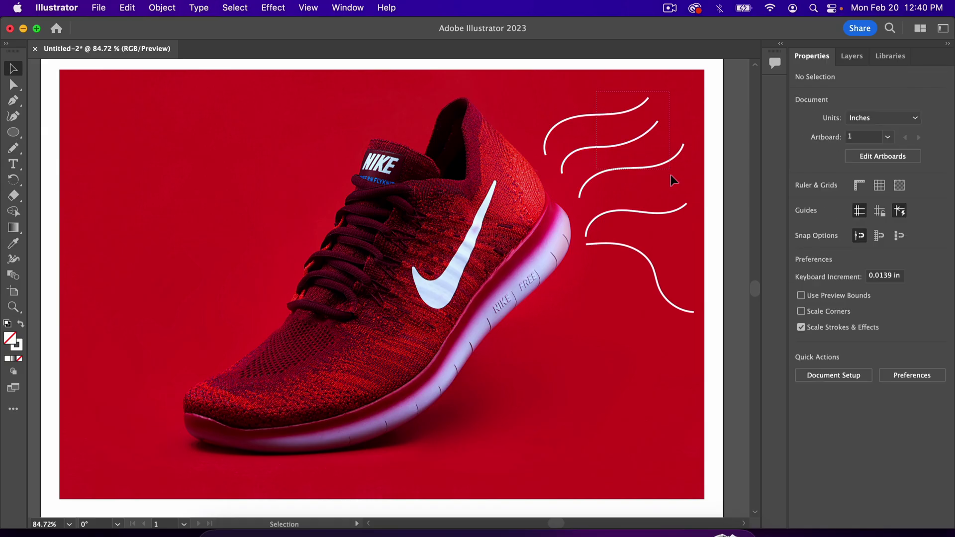
pyautogui.moveTo(666, 296); pyautogui.dragTo(678, 309)
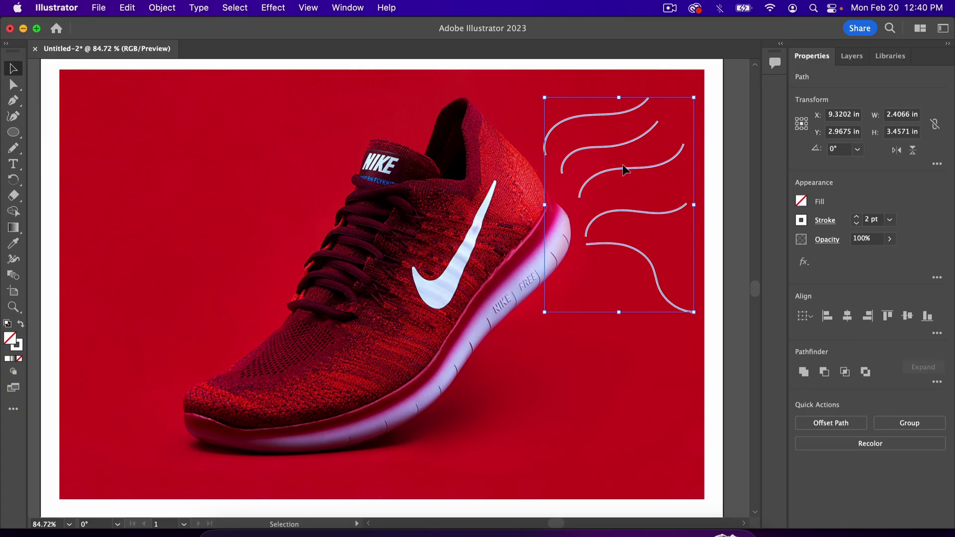
pyautogui.click(532, 118)
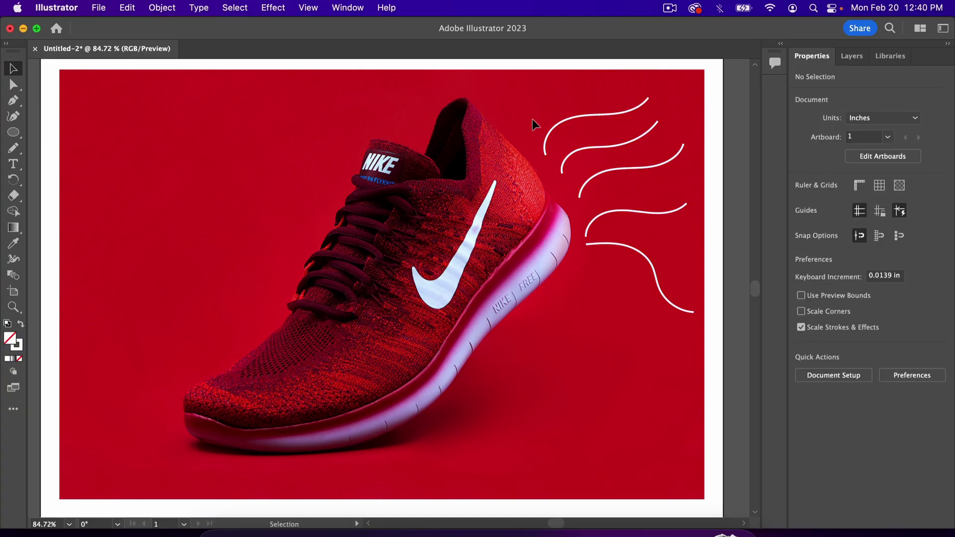
pyautogui.click(578, 117)
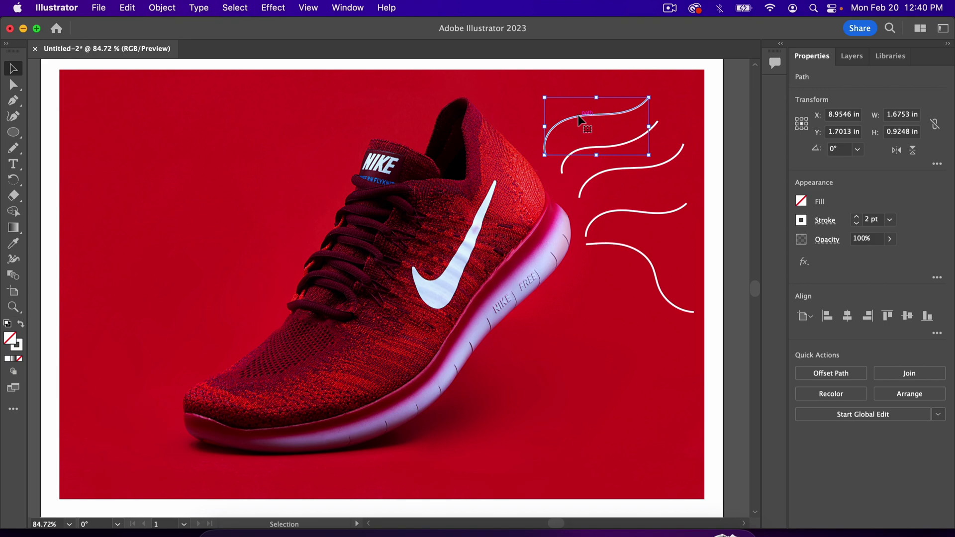
pyautogui.keyDown('shift'); pyautogui.click(606, 147); pyautogui.keyUp('shift')
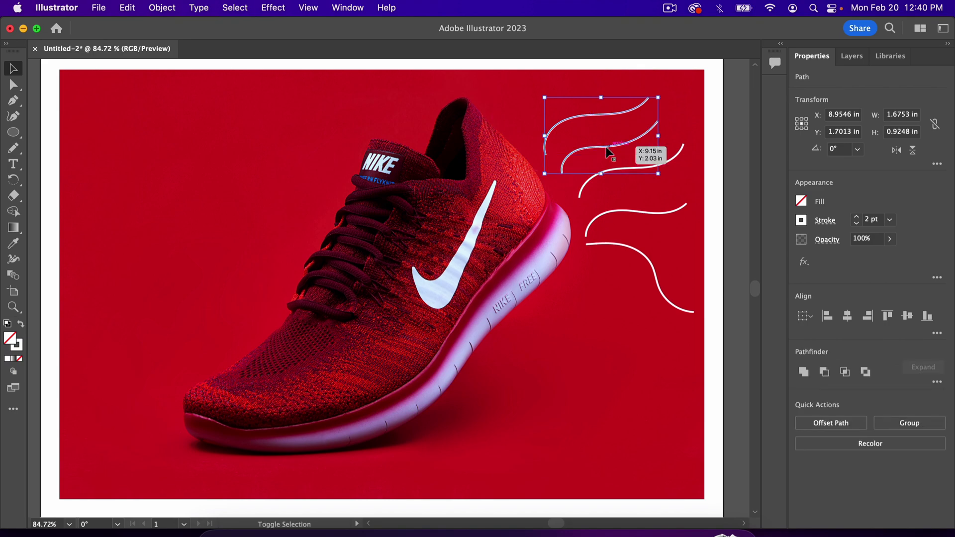
pyautogui.keyDown('shift'); pyautogui.click(620, 170); pyautogui.keyUp('shift')
pyautogui.keyDown('shift'); pyautogui.click(632, 212); pyautogui.keyUp('shift')
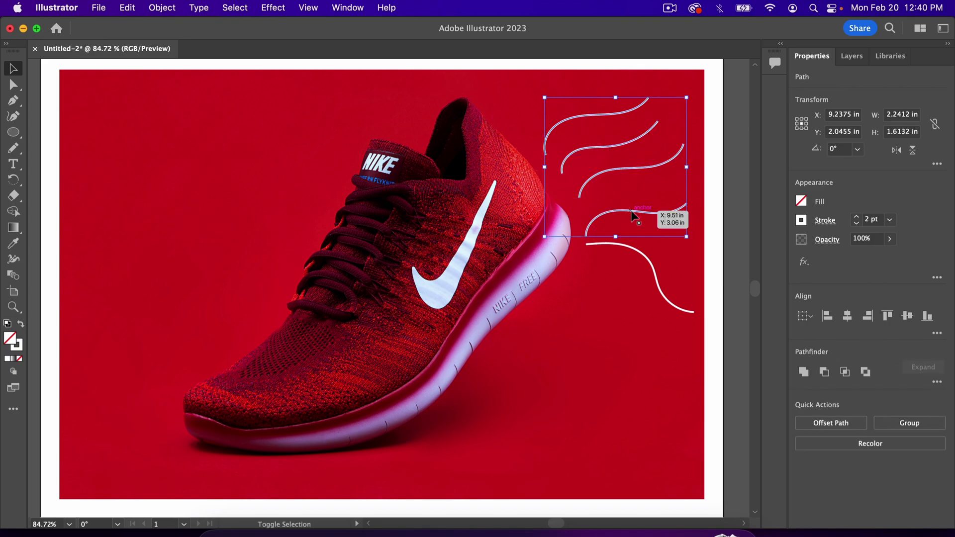
pyautogui.keyDown('shift'); pyautogui.click(632, 250); pyautogui.keyUp('shift')
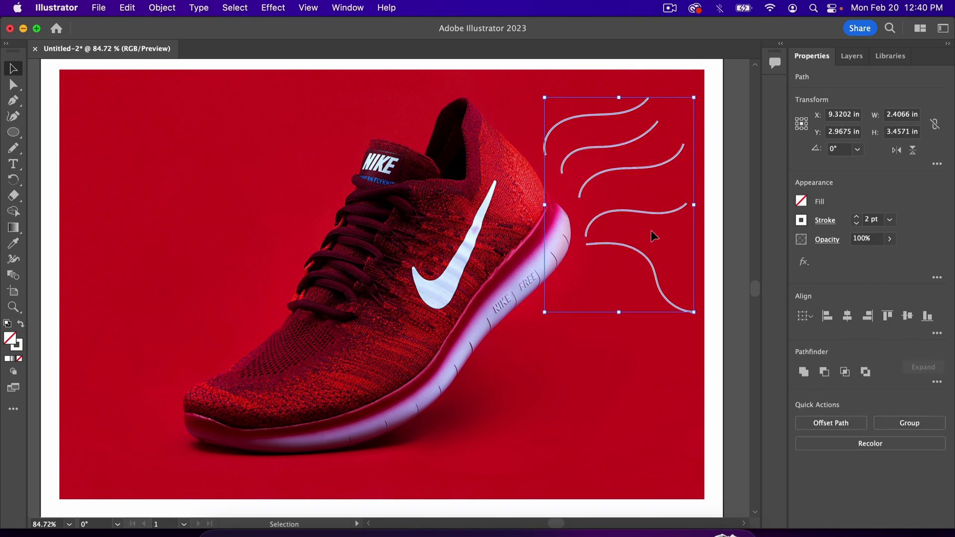
pyautogui.scroll(5, 649, 230)
pyautogui.scroll(5, 649, 233)
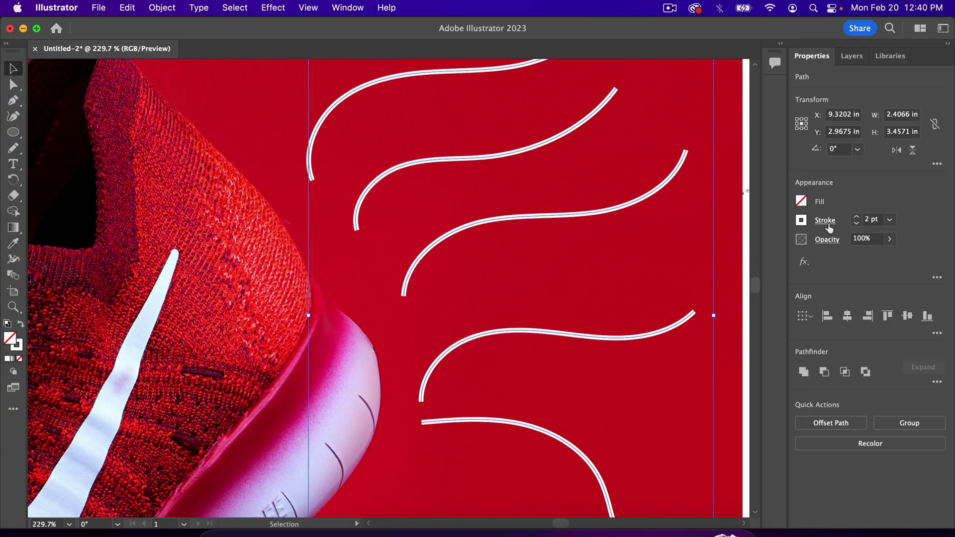
# Step: Set the motion lines' stroke weight to 3 pt in the Stroke options
pyautogui.click(827, 223)
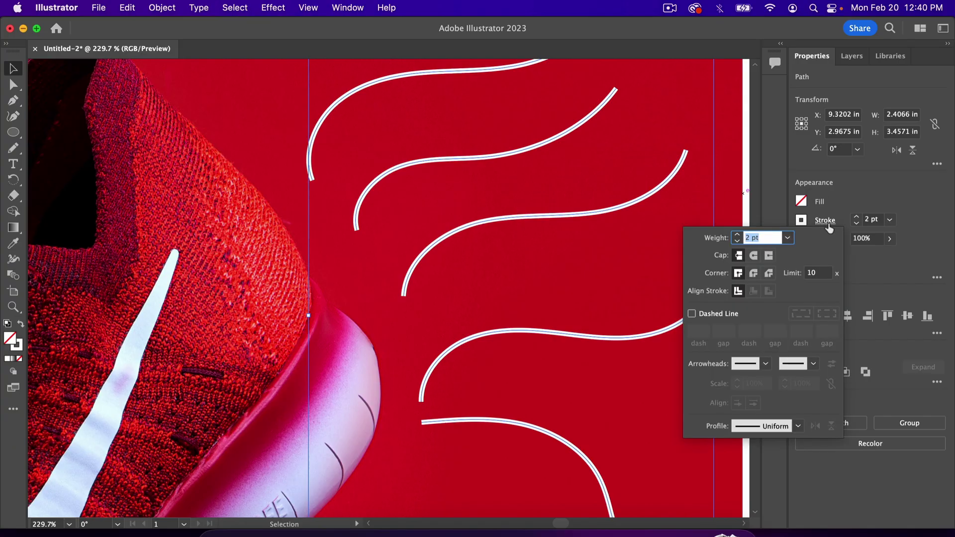
pyautogui.click(737, 235)
pyautogui.click(738, 235)
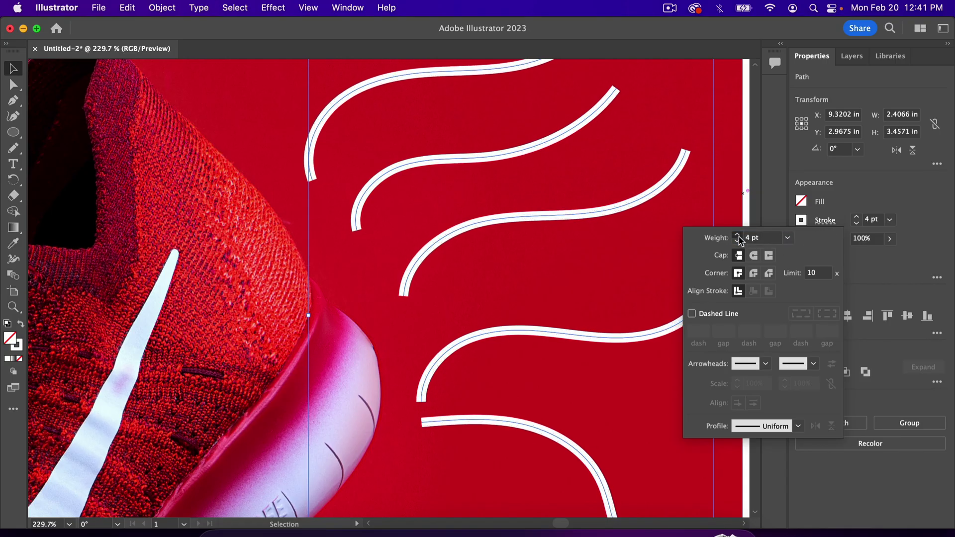
pyautogui.click(737, 235)
pyautogui.click(737, 235)
pyautogui.click(738, 236)
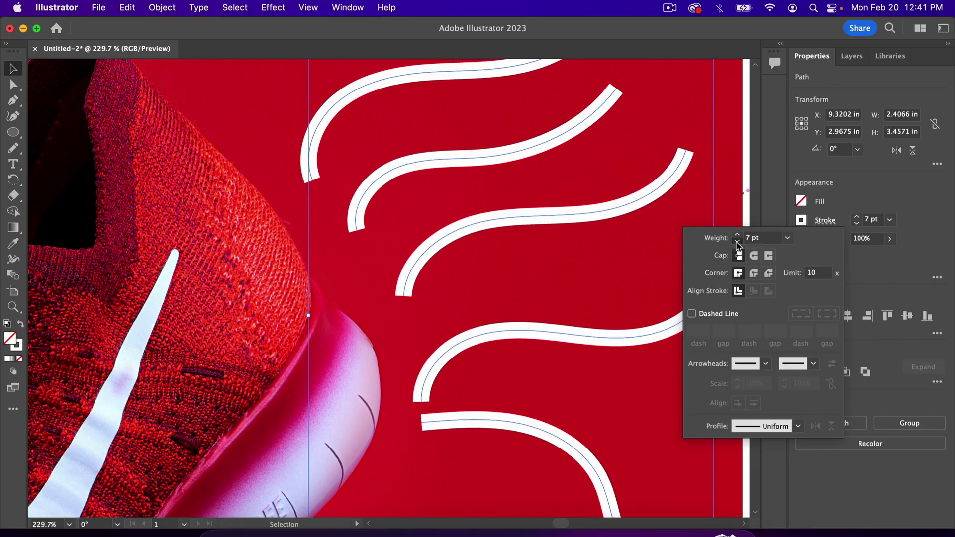
pyautogui.click(737, 242)
pyautogui.click(737, 242)
pyautogui.click(737, 242)
pyautogui.click(737, 242)
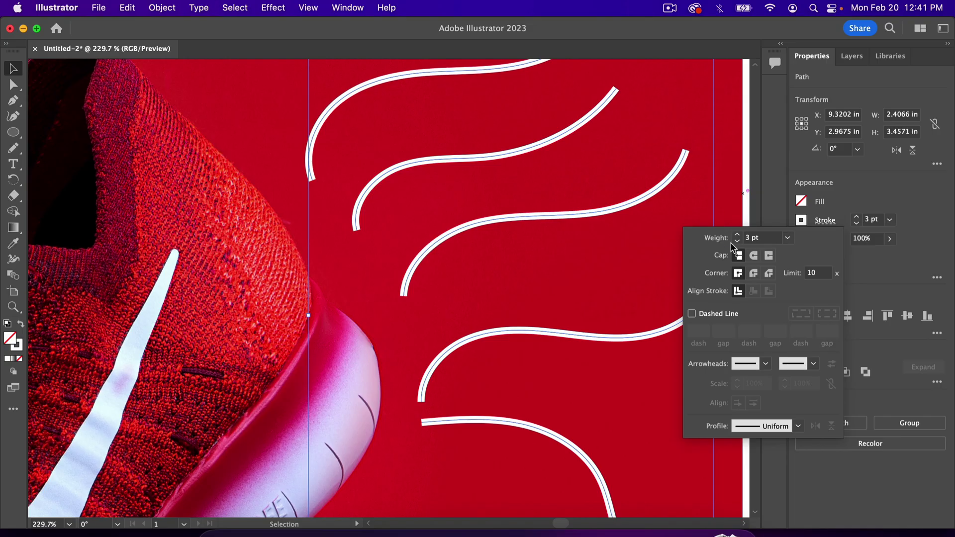
# Step: Compare butt and projecting caps, then settle on Round Cap for the line ends
pyautogui.click(752, 256)
pyautogui.click(752, 256)
pyautogui.click(739, 256)
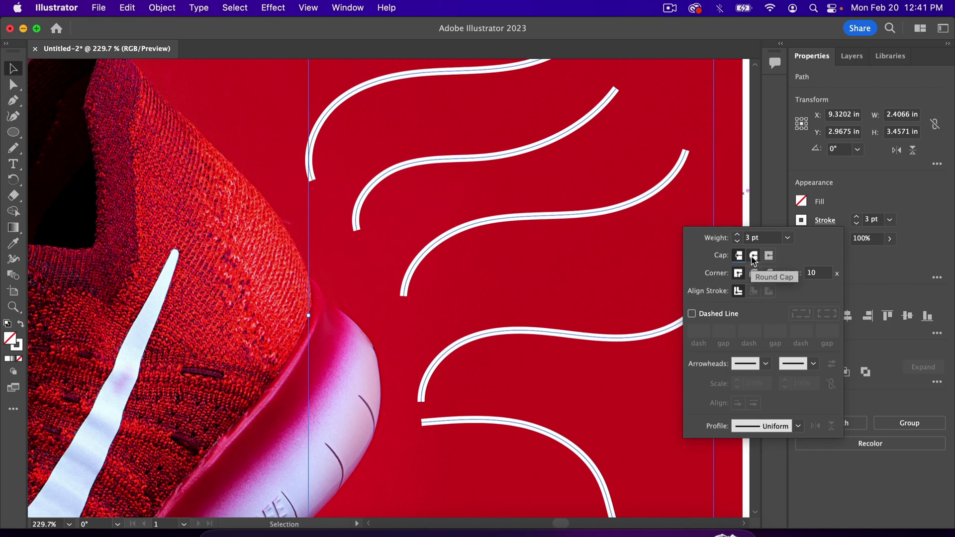
pyautogui.click(753, 257)
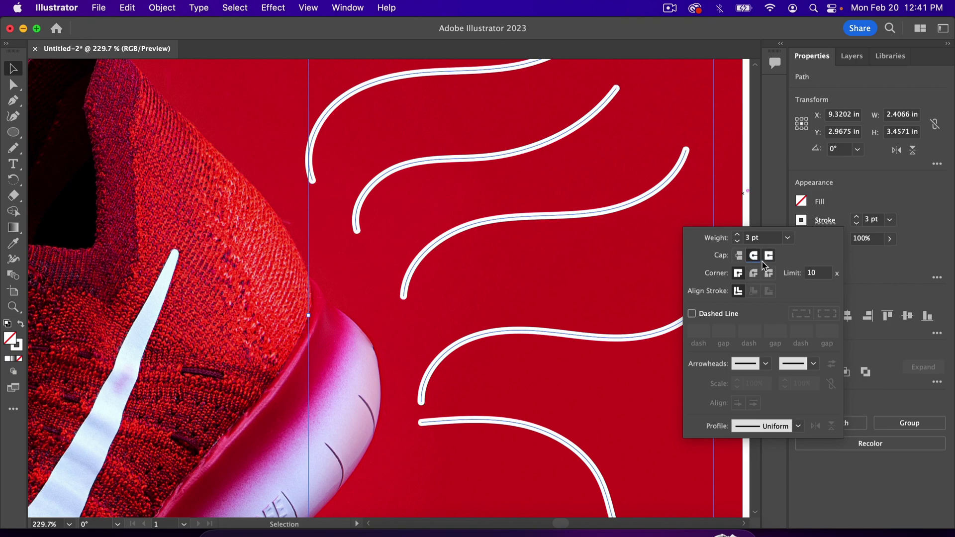
pyautogui.click(767, 257)
pyautogui.click(754, 256)
# Step: Give the five motion lines a one-way tapering width profile, then deselect them
pyautogui.click(798, 426)
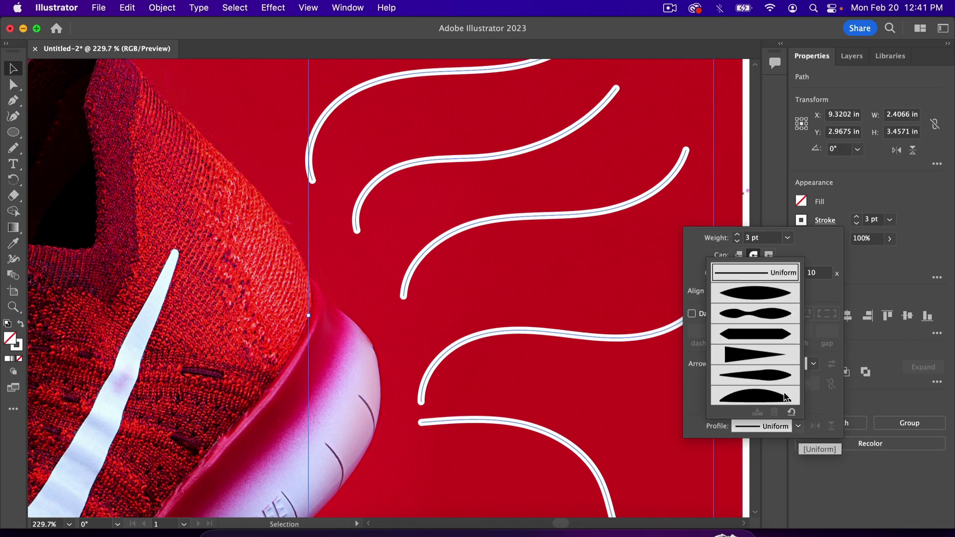
pyautogui.click(766, 298)
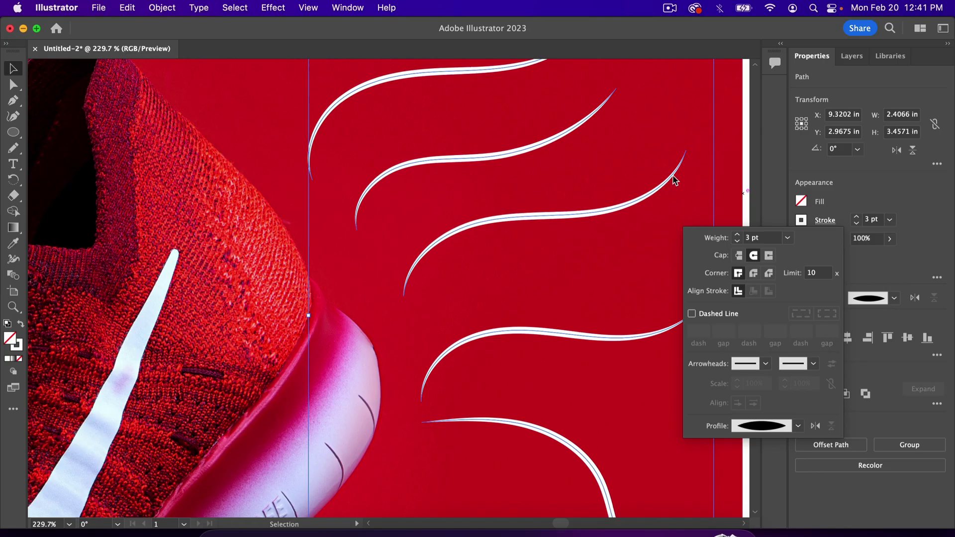
pyautogui.click(797, 427)
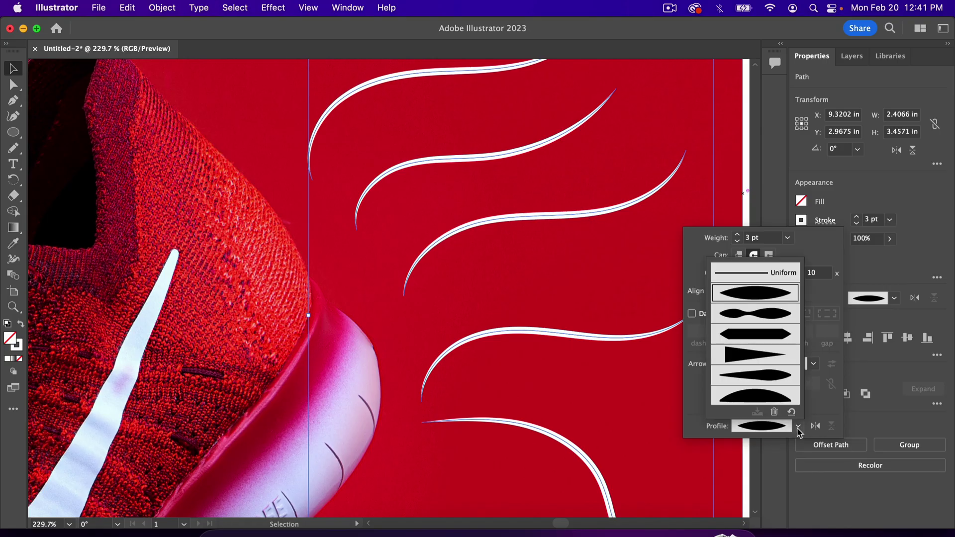
pyautogui.click(773, 354)
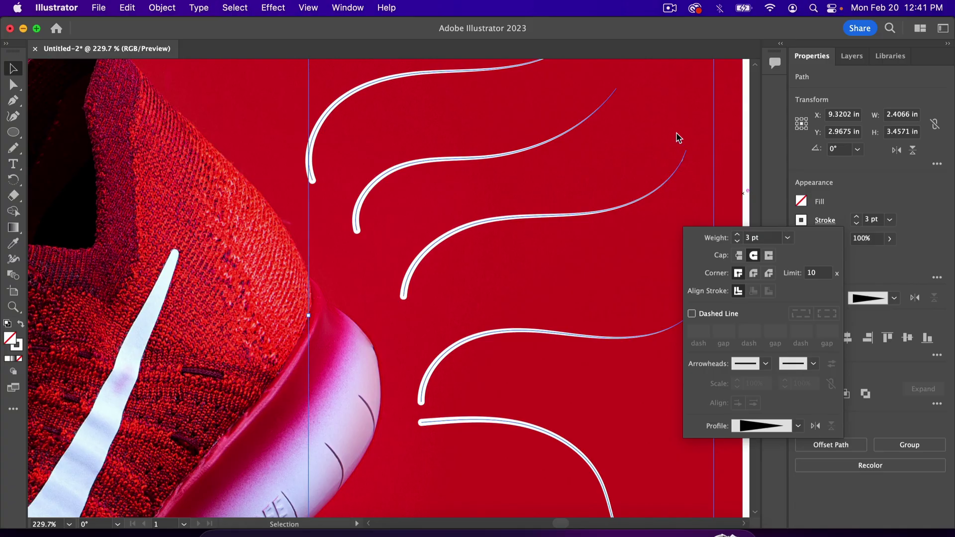
pyautogui.press('Escape')
pyautogui.click(485, 240)
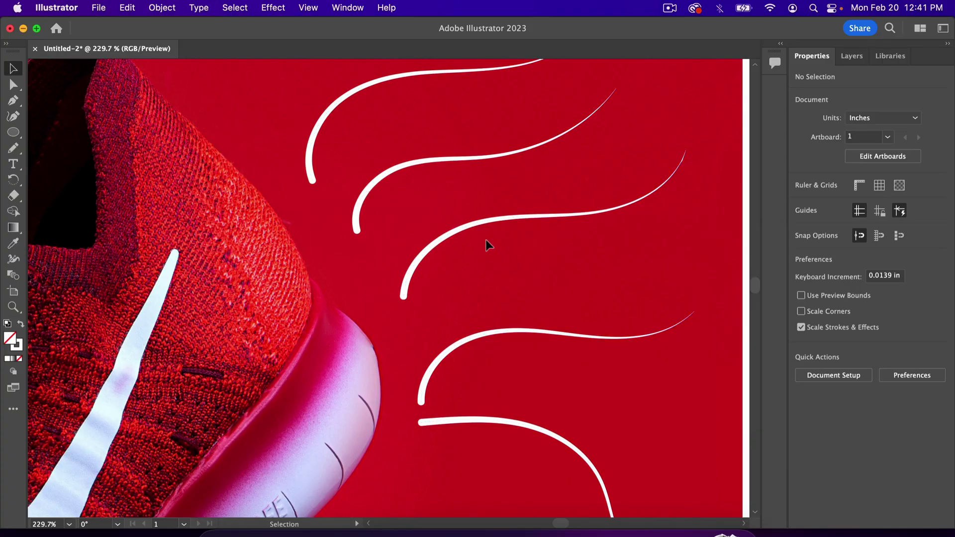
# Step: Zoom out and pencil a curve along the sole from the heel underneath, redrawing it once
pyautogui.scroll(-3, 488, 258)
pyautogui.scroll(-6, 494, 320)
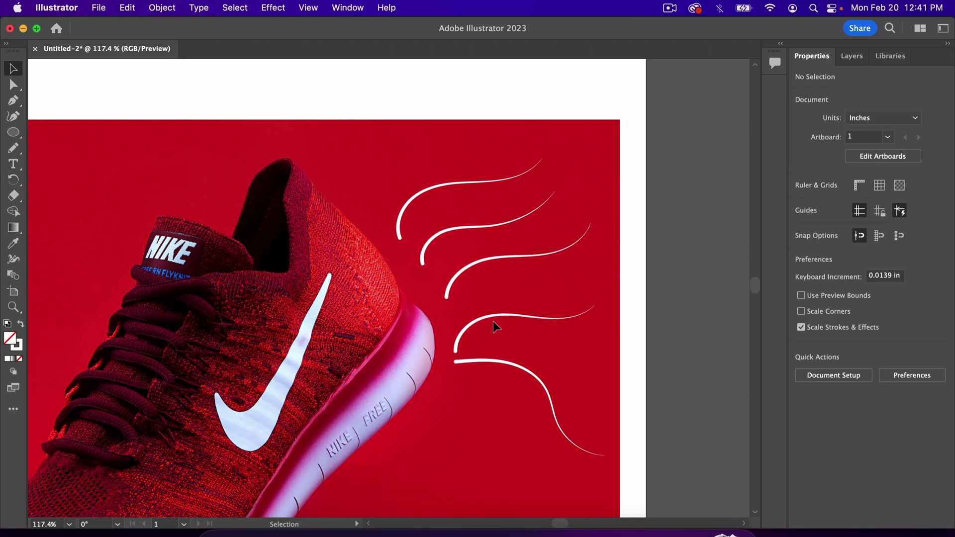
pyautogui.hscroll(-2, 493, 321)
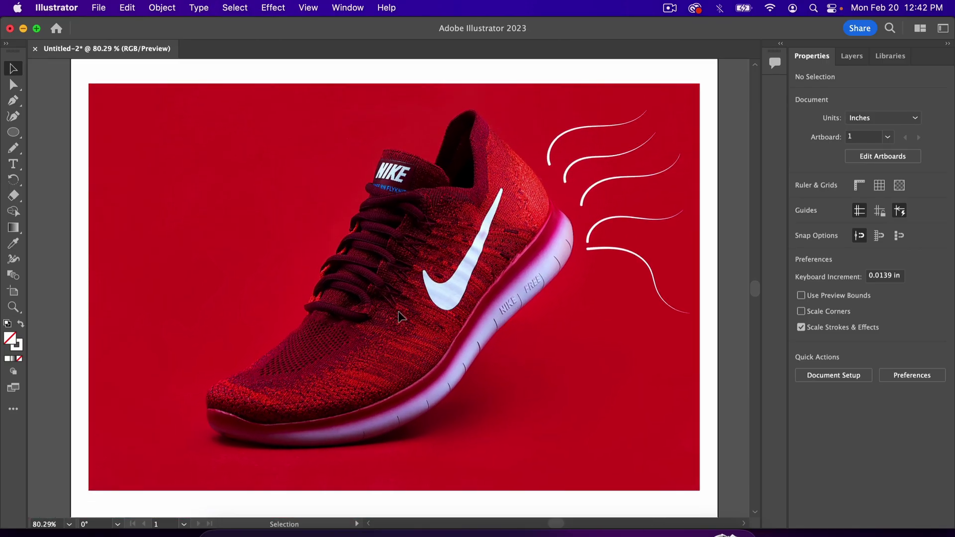
pyautogui.press('n')
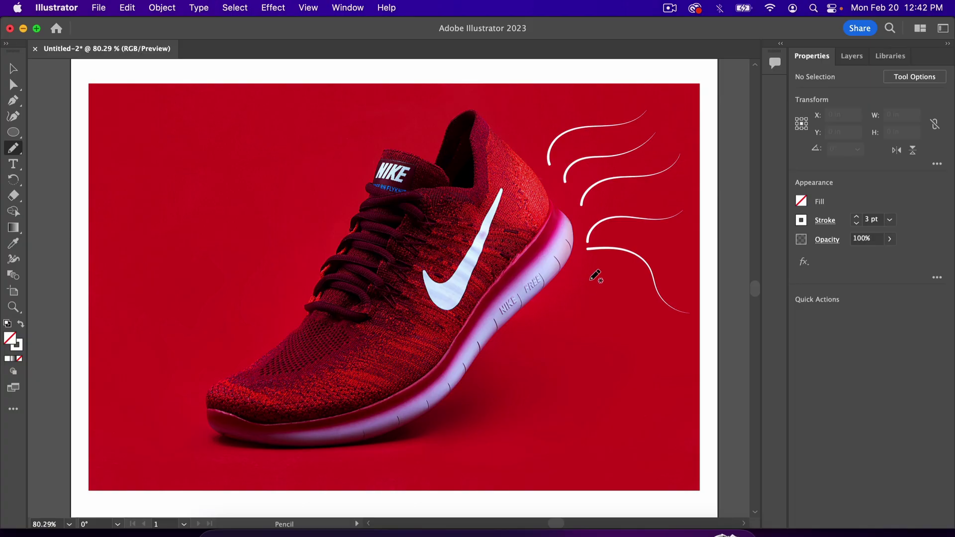
pyautogui.moveTo(577, 259)
pyautogui.mouseDown()
pyautogui.moveTo(482, 402)
pyautogui.moveTo(445, 433)
pyautogui.mouseUp()
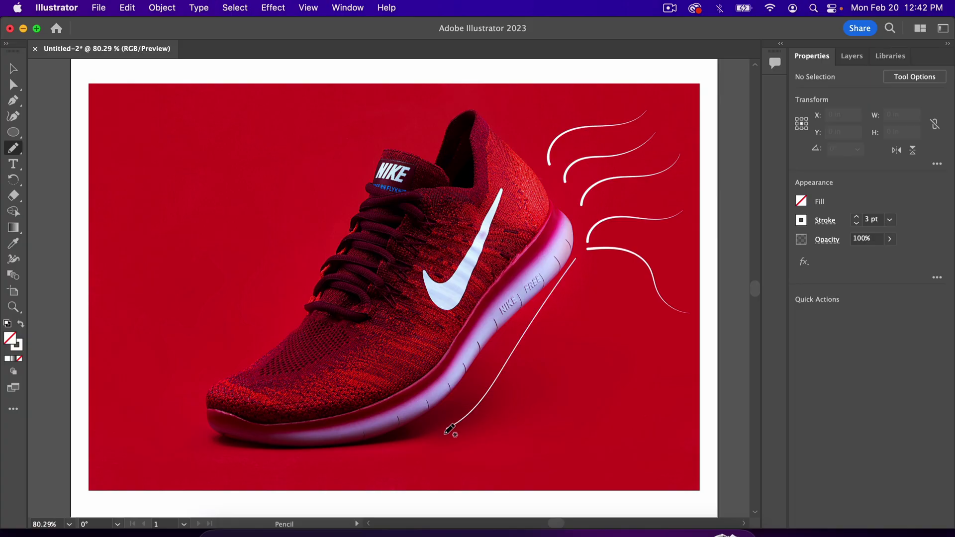
pyautogui.press('super+z')
pyautogui.moveTo(572, 265)
pyautogui.mouseDown()
pyautogui.moveTo(507, 337)
pyautogui.moveTo(479, 394)
pyautogui.moveTo(418, 441)
pyautogui.moveTo(384, 448)
pyautogui.mouseUp()
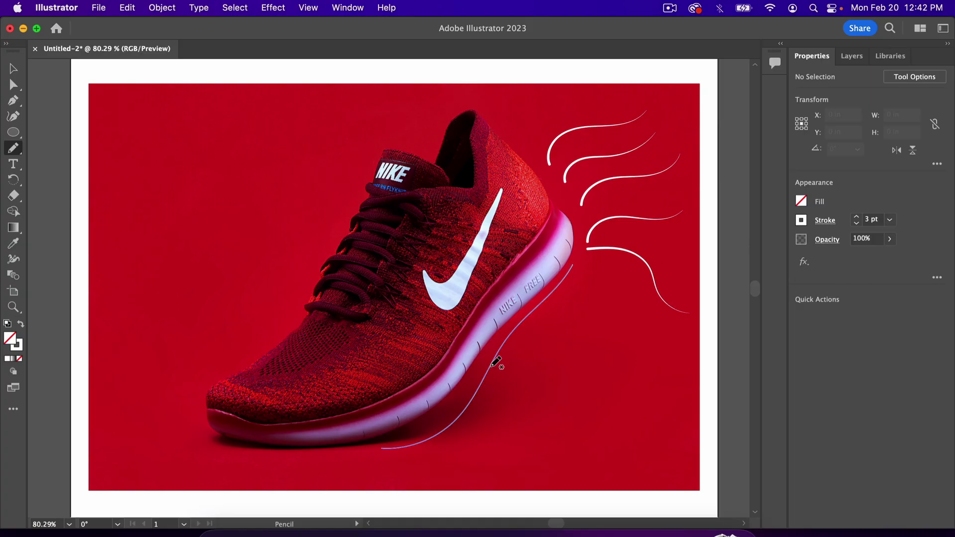
pyautogui.press('v')
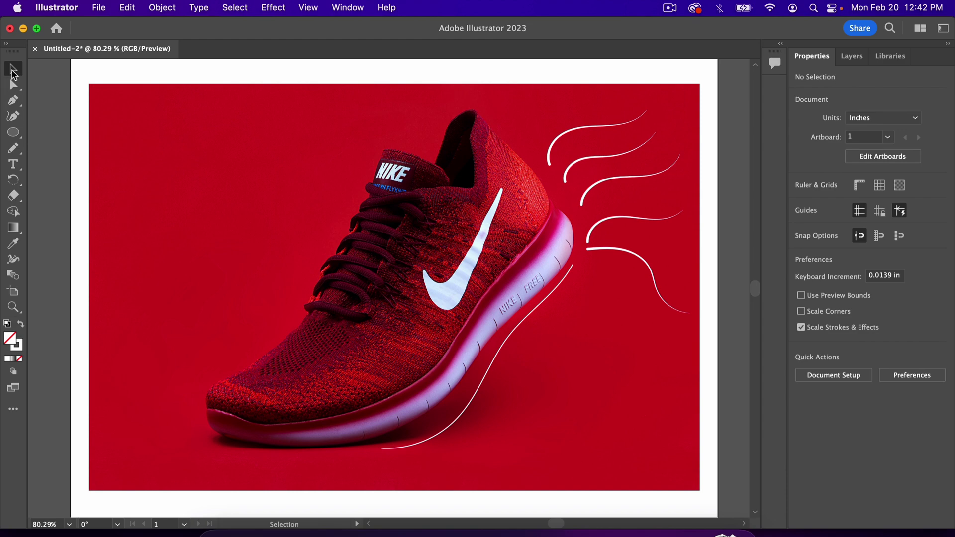
# Step: Give the sole curve a 3 pt dashed stroke with 12 pt dashes
pyautogui.click(515, 329)
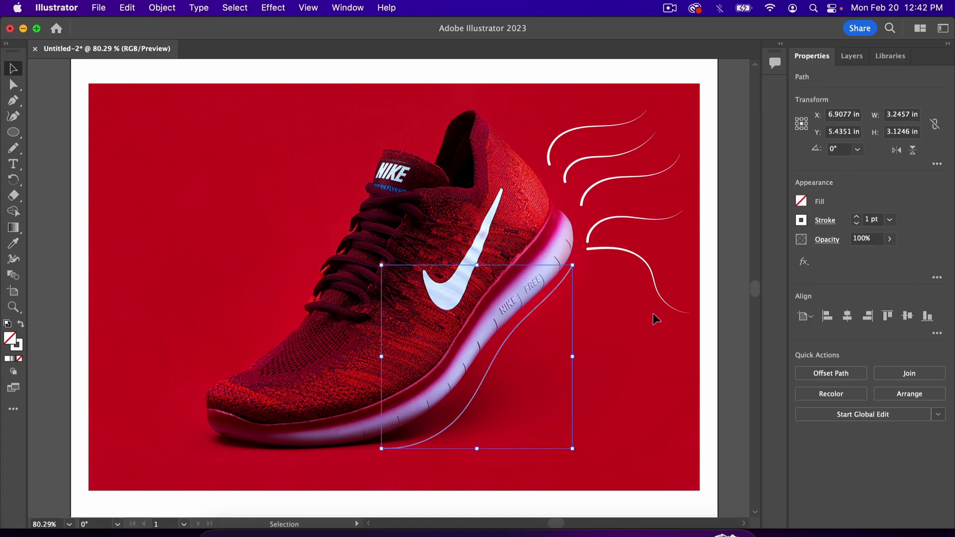
pyautogui.click(824, 223)
pyautogui.click(737, 235)
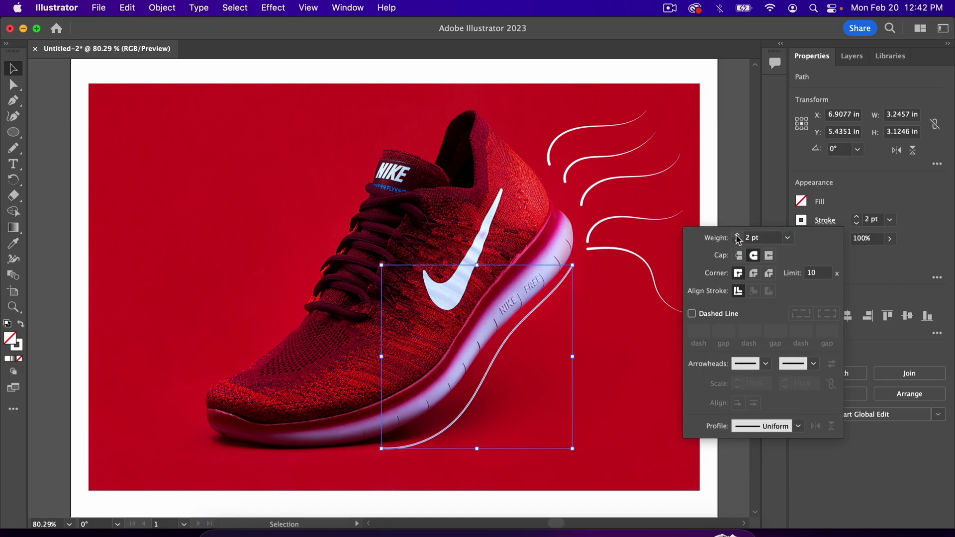
pyautogui.click(737, 235)
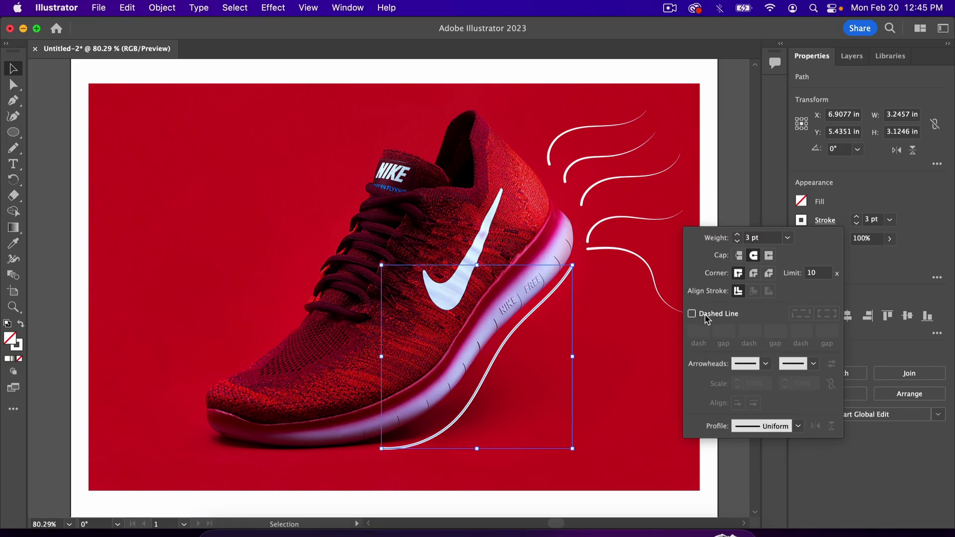
pyautogui.click(691, 313)
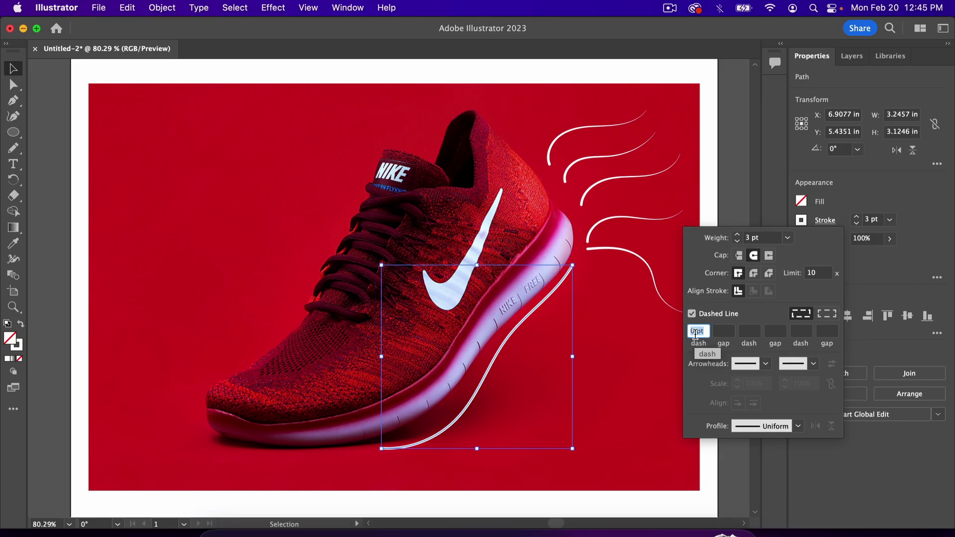
pyautogui.write('12')
pyautogui.press('Return')
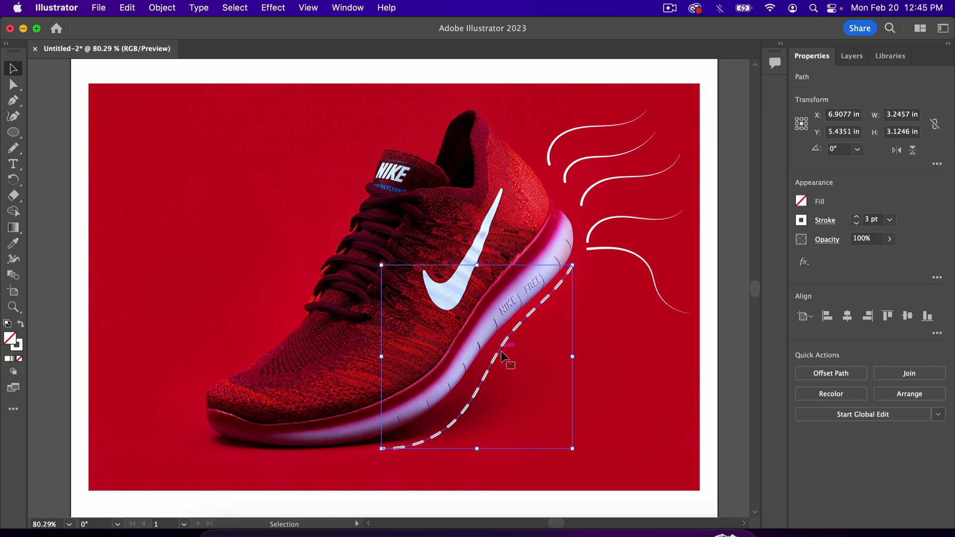
# Step: Set the dash gap to 12 pt, then try a 24 pt gap
pyautogui.click(827, 222)
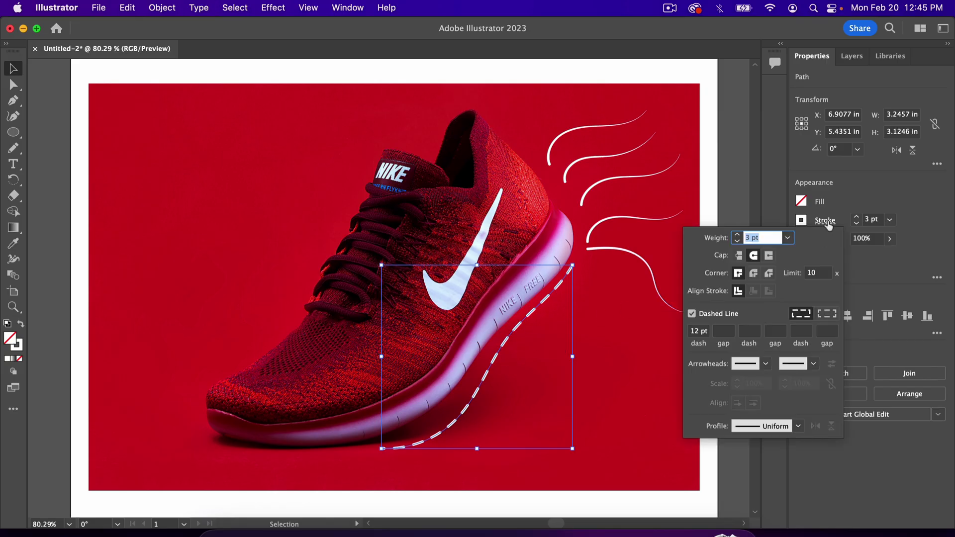
pyautogui.click(721, 336)
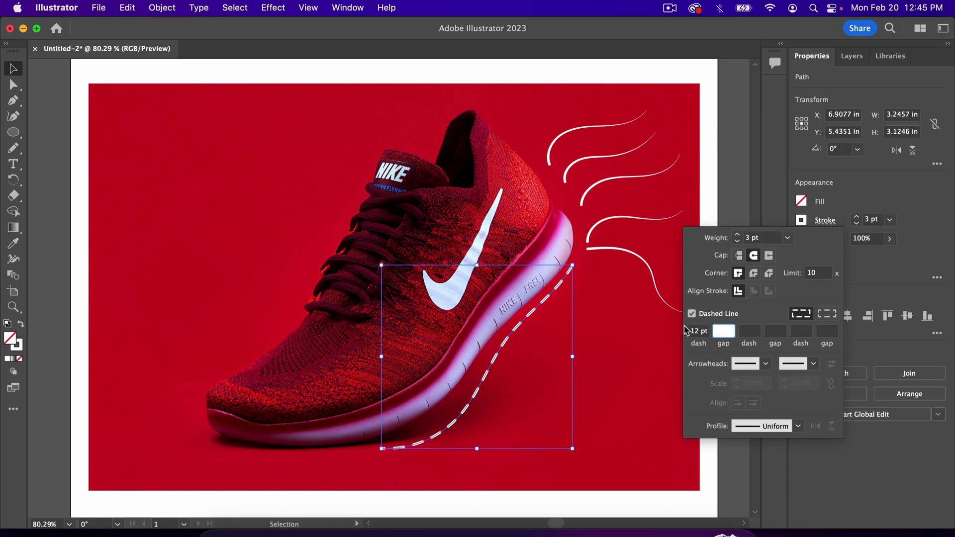
pyautogui.write('12')
pyautogui.press('Return')
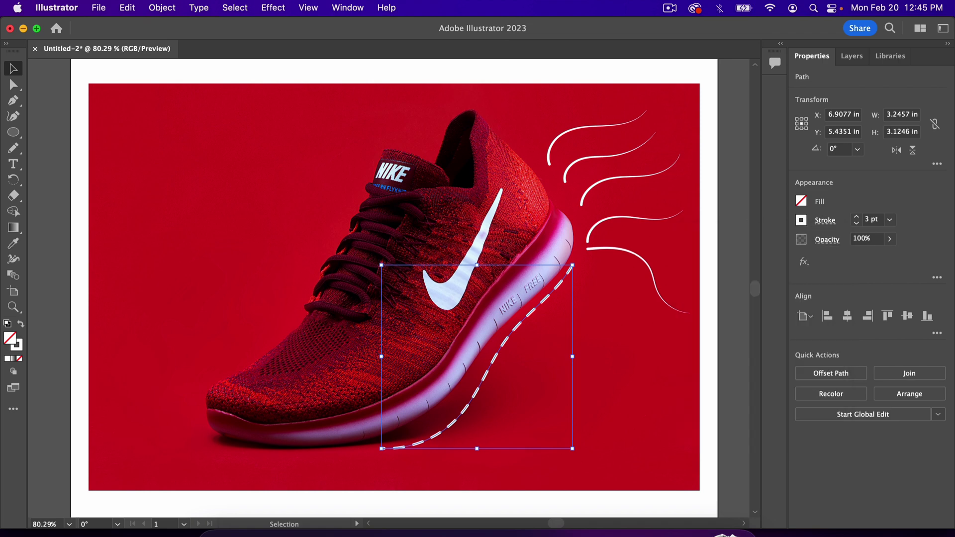
pyautogui.click(825, 221)
pyautogui.click(825, 221)
pyautogui.click(825, 220)
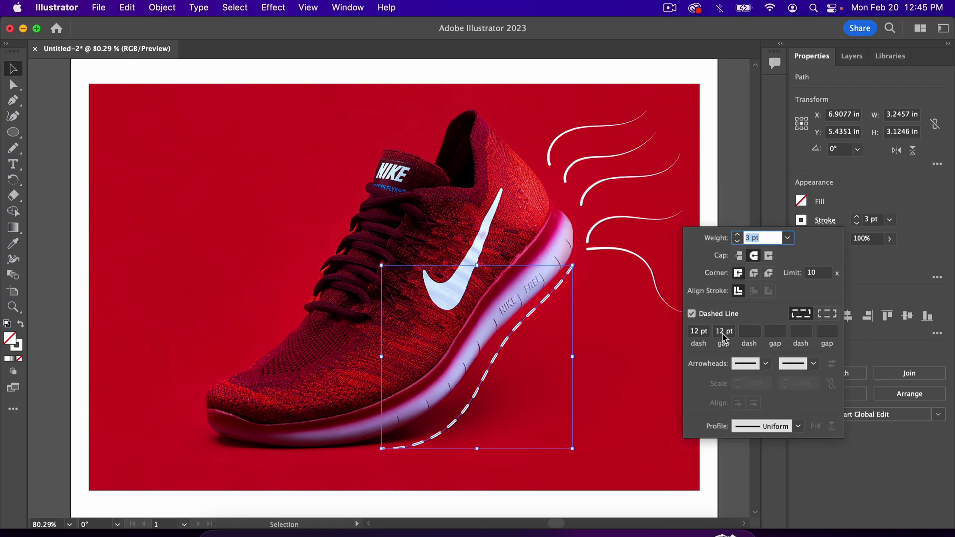
pyautogui.doubleClick(724, 334)
pyautogui.write('24')
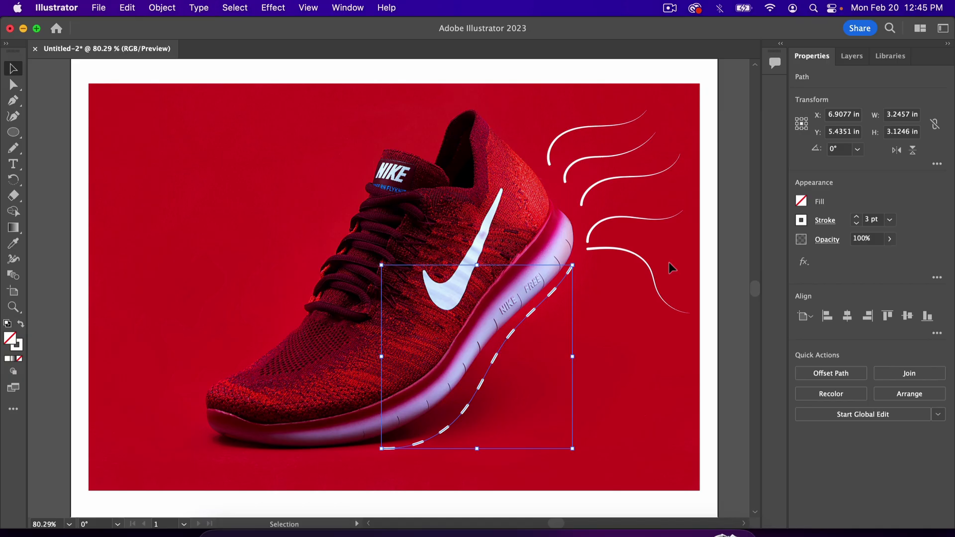
# Step: Try a 6 pt gap before settling the gap back at 12 pt
pyautogui.click(828, 221)
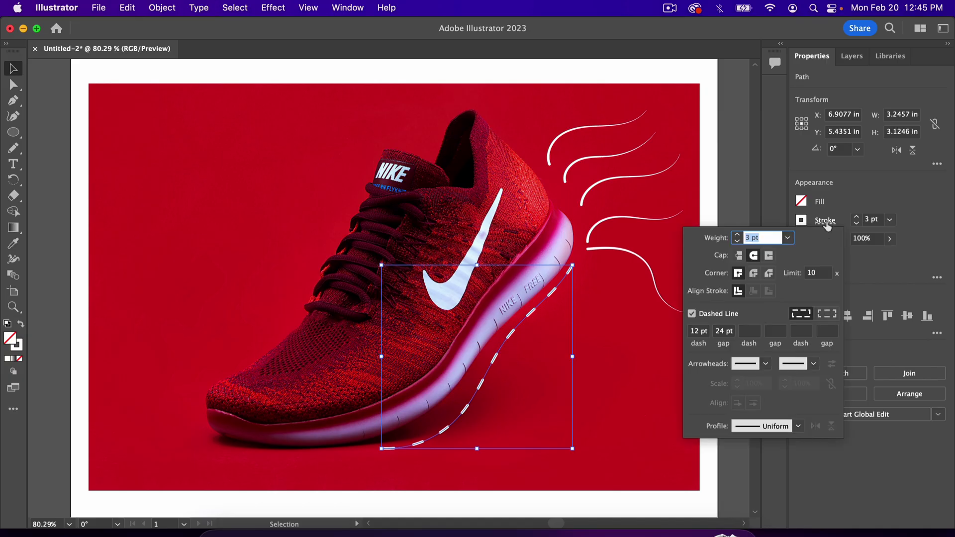
pyautogui.doubleClick(726, 332)
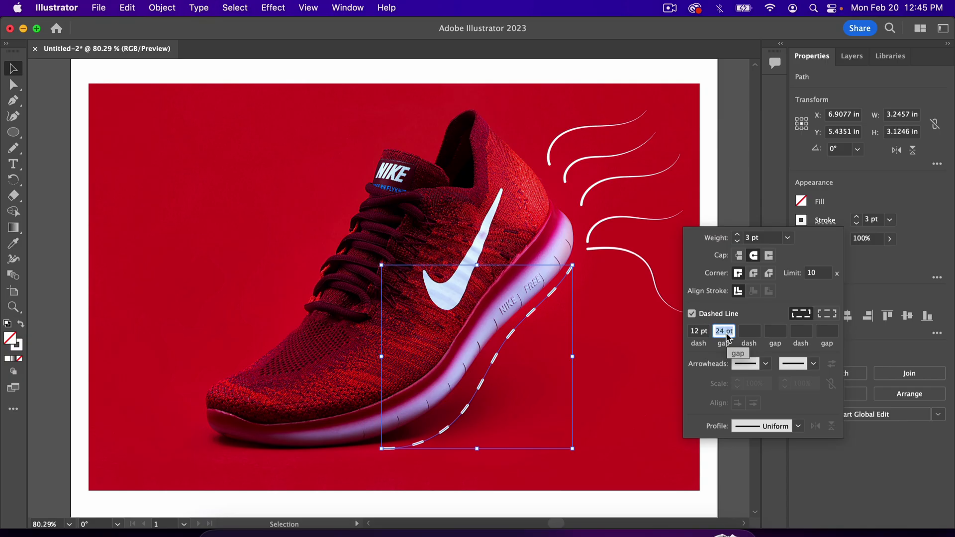
pyautogui.write('6')
pyautogui.press('Return')
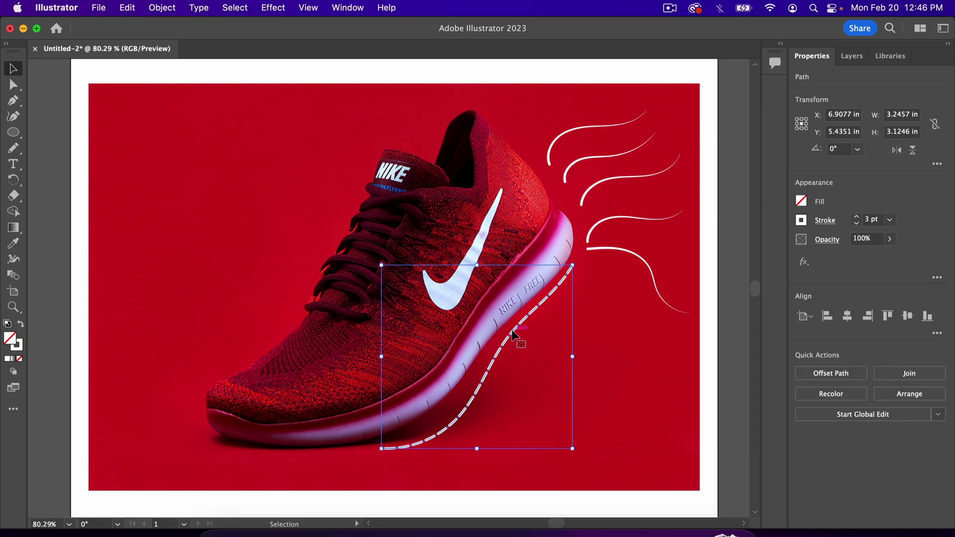
pyautogui.click(827, 220)
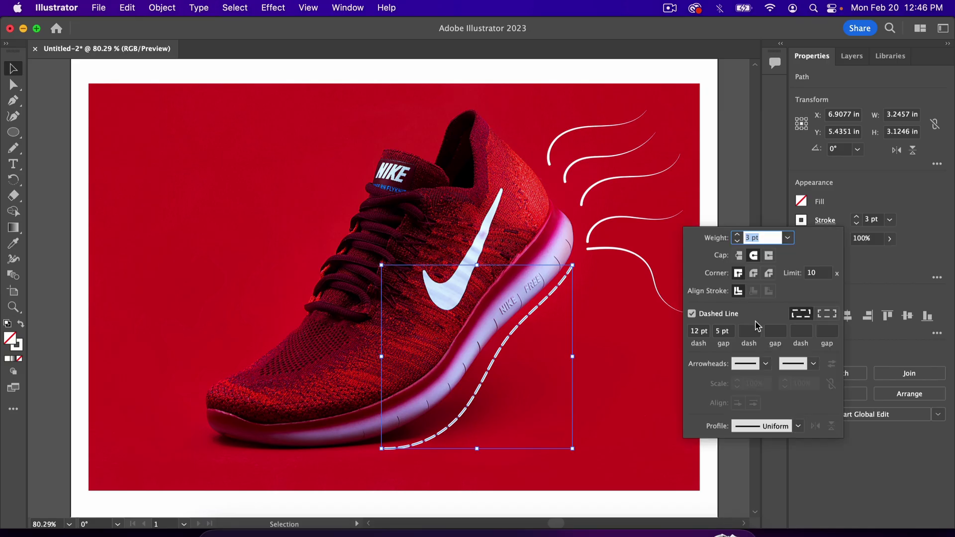
pyautogui.click(723, 333)
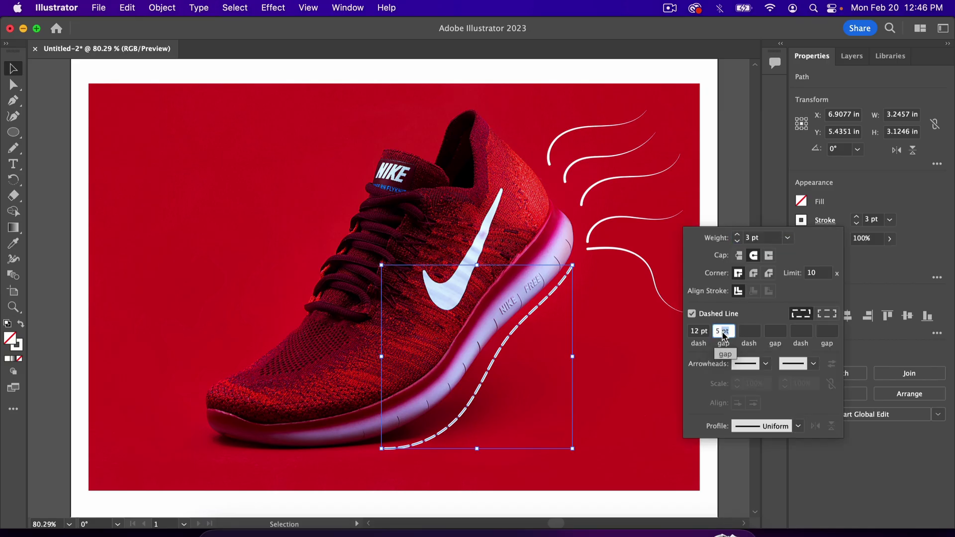
pyautogui.write('12')
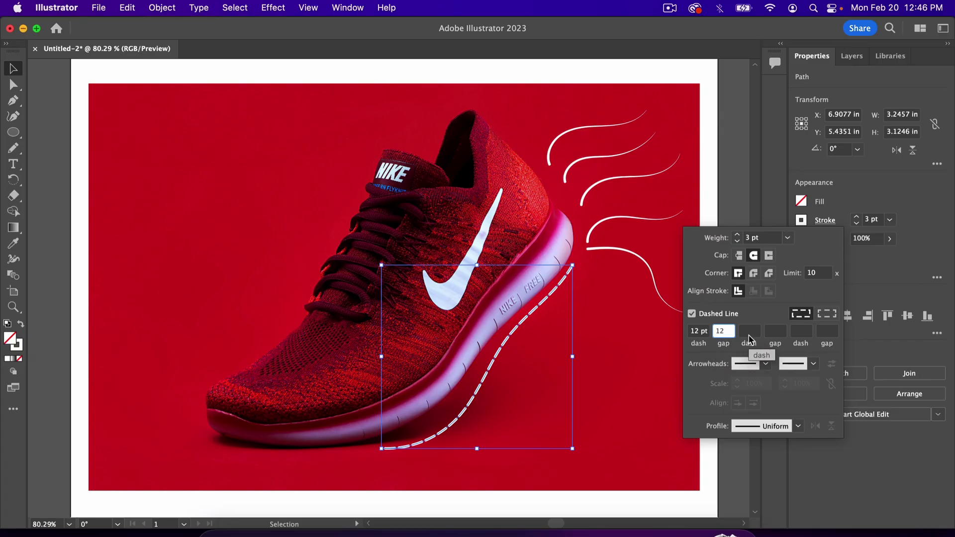
pyautogui.press('Return')
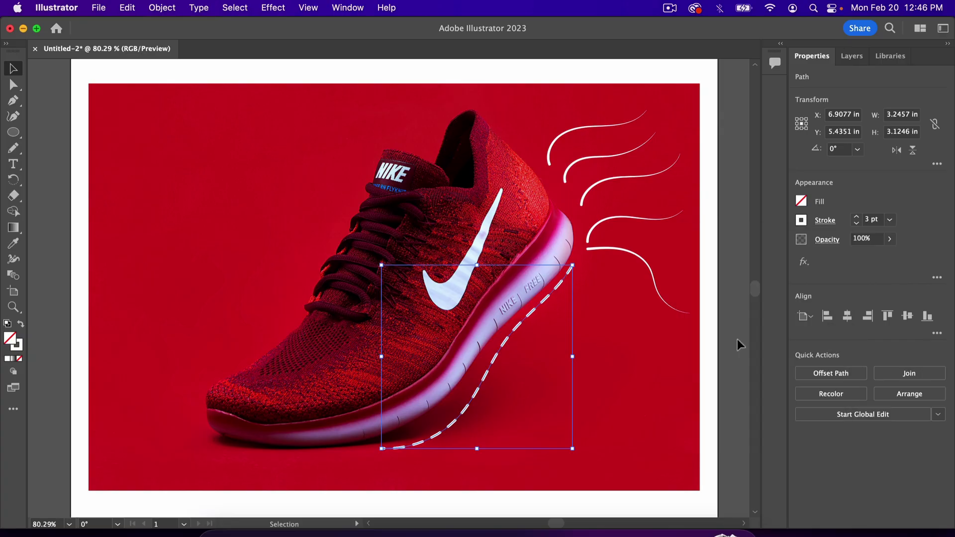
# Step: Add extra dash and gap values (3, 12 and 5 pt) to the dash pattern
pyautogui.click(824, 220)
pyautogui.click(755, 331)
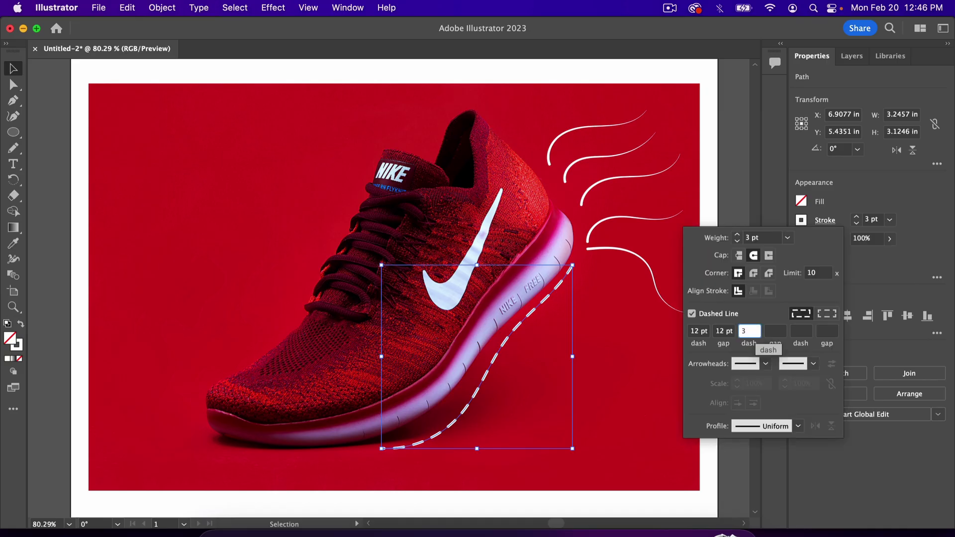
pyautogui.click(776, 331)
pyautogui.write('12')
pyautogui.click(798, 331)
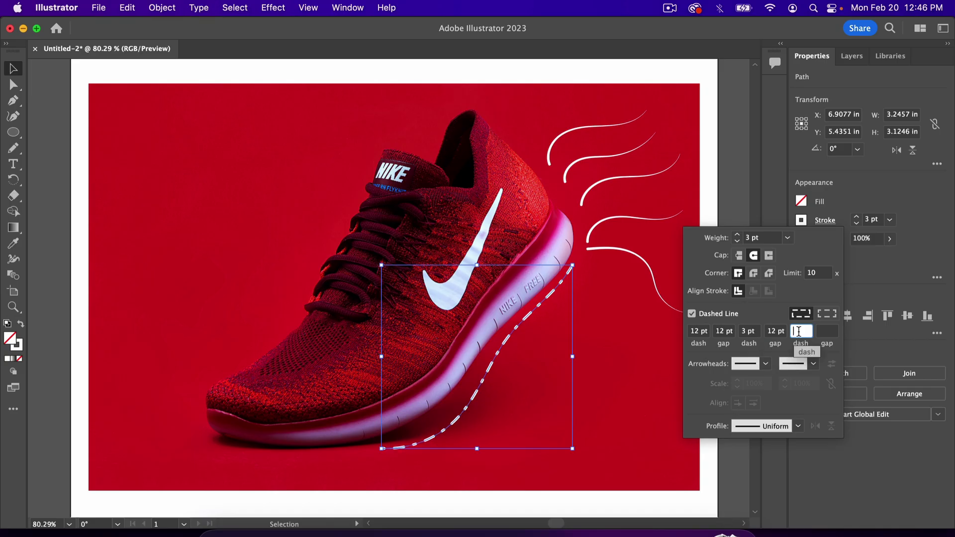
pyautogui.write('5')
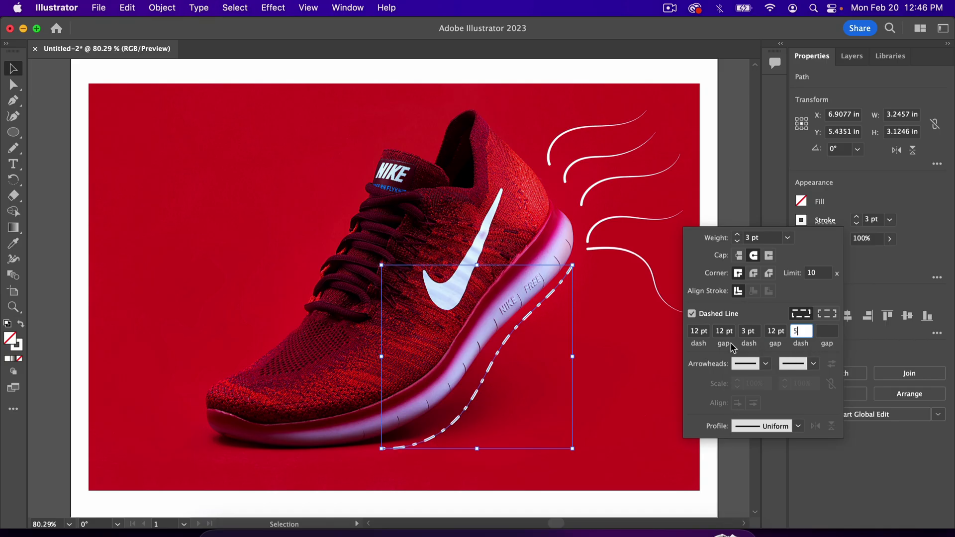
pyautogui.press('Return')
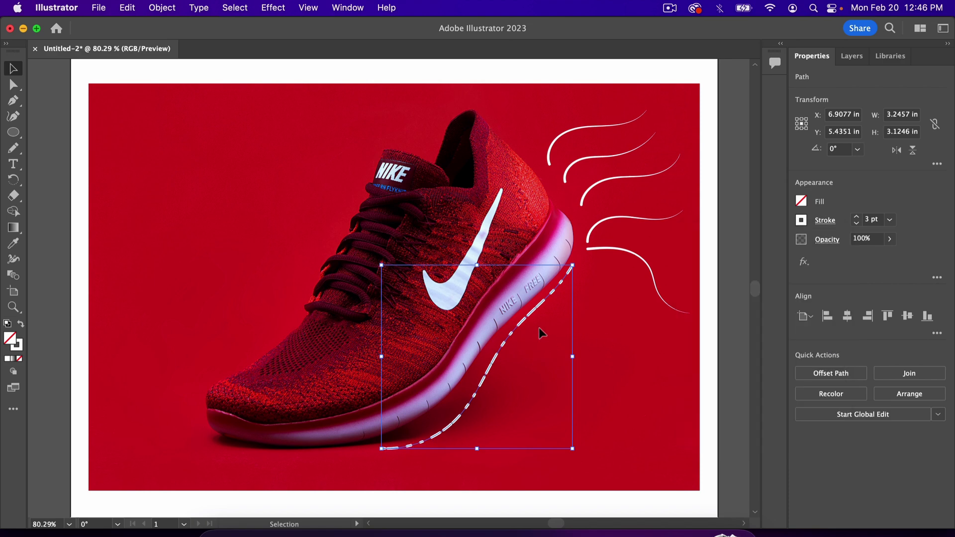
# Step: Clear the extra dash and gap fields, leaving only a 12 pt dash and 12 pt gap
pyautogui.click(825, 222)
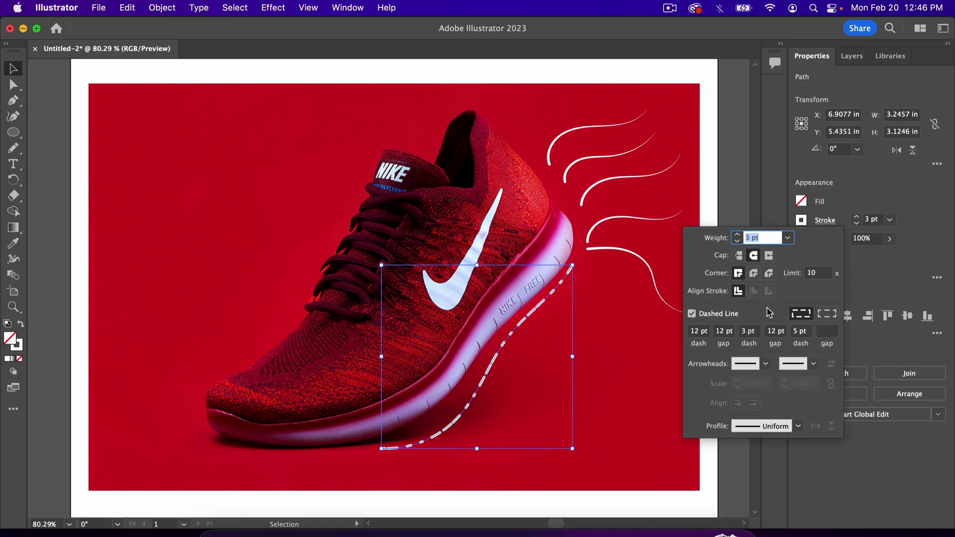
pyautogui.click(801, 332)
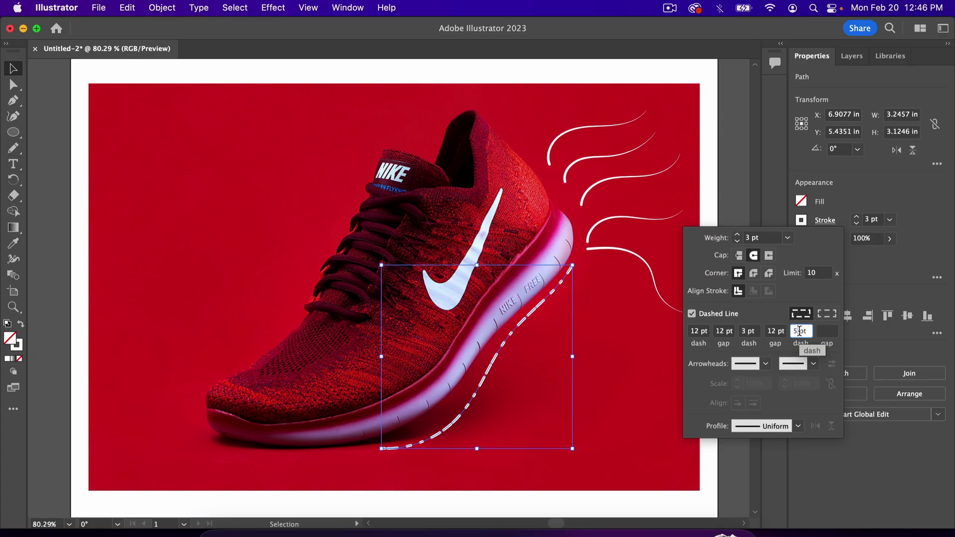
pyautogui.press('BackSpace')
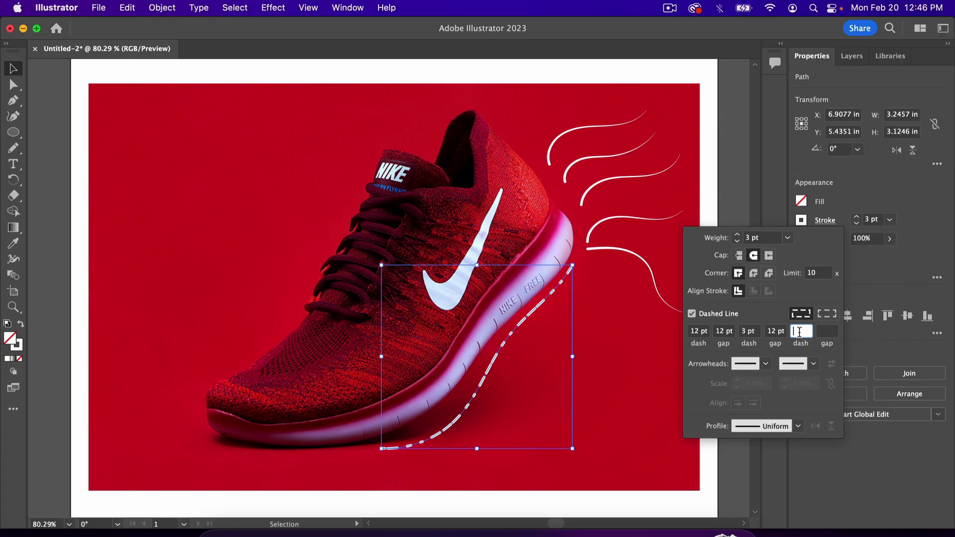
pyautogui.click(782, 331)
pyautogui.press('BackSpace')
pyautogui.hotkey('shift', 'Tab')
pyautogui.press('BackSpace')
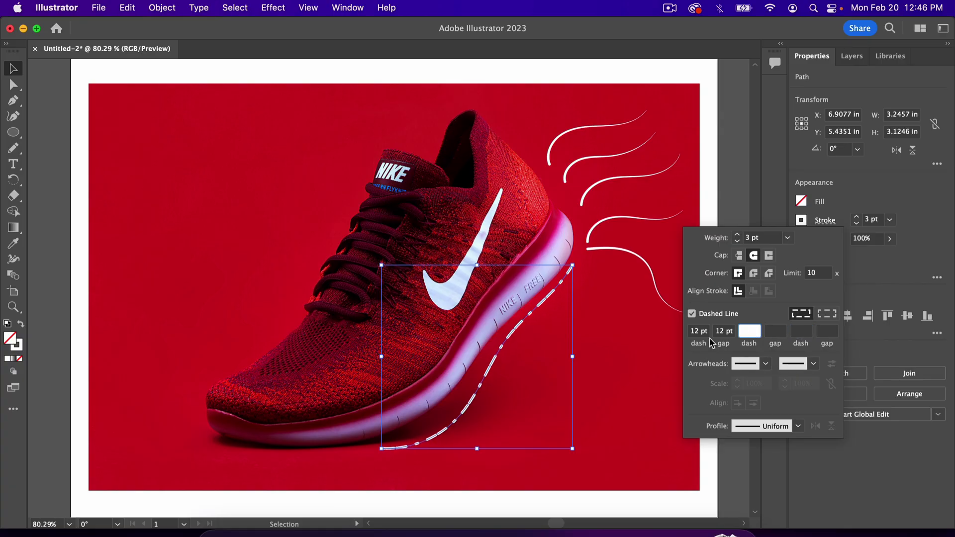
pyautogui.press('Return')
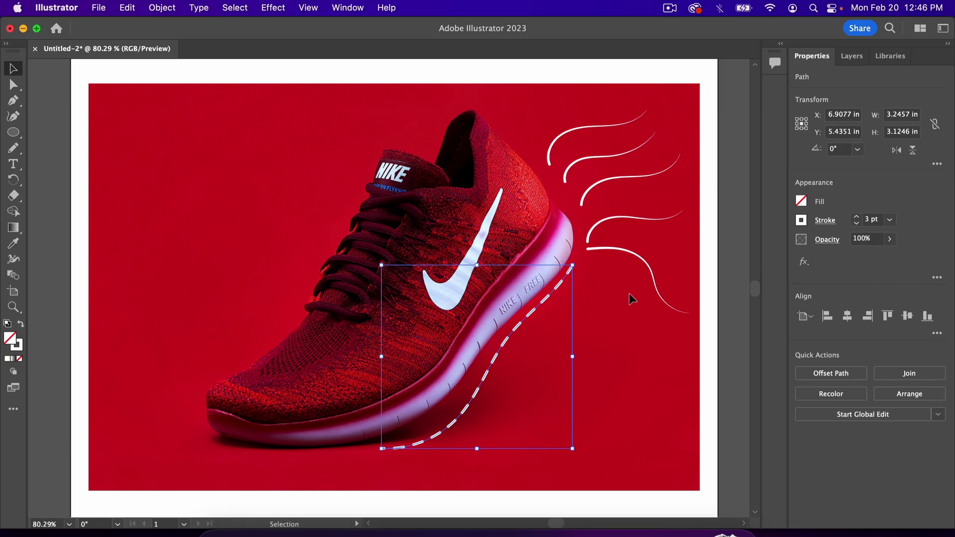
# Step: Deselect the sole line and pencil a looping two-curl swirl left of the shoe
pyautogui.click(622, 341)
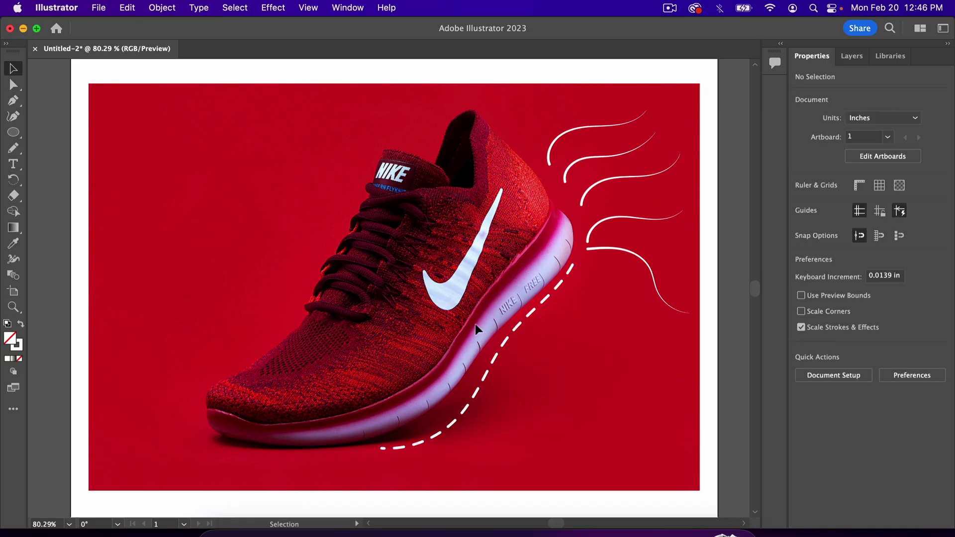
pyautogui.press('n')
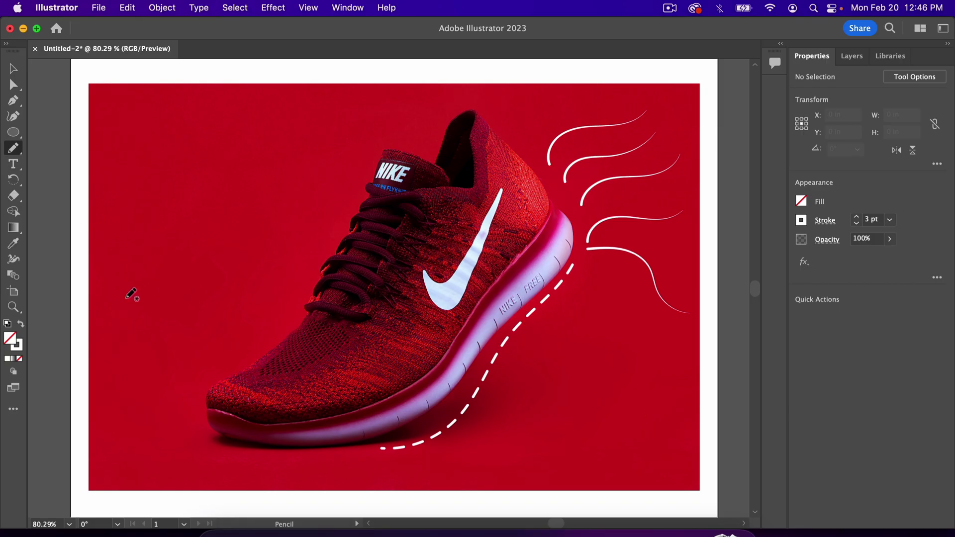
pyautogui.moveTo(118, 299)
pyautogui.mouseDown()
pyautogui.moveTo(159, 301)
pyautogui.moveTo(180, 275)
pyautogui.moveTo(157, 273)
pyautogui.moveTo(195, 325)
pyautogui.moveTo(240, 273)
pyautogui.moveTo(221, 264)
pyautogui.moveTo(273, 281)
pyautogui.moveTo(292, 213)
pyautogui.mouseUp()
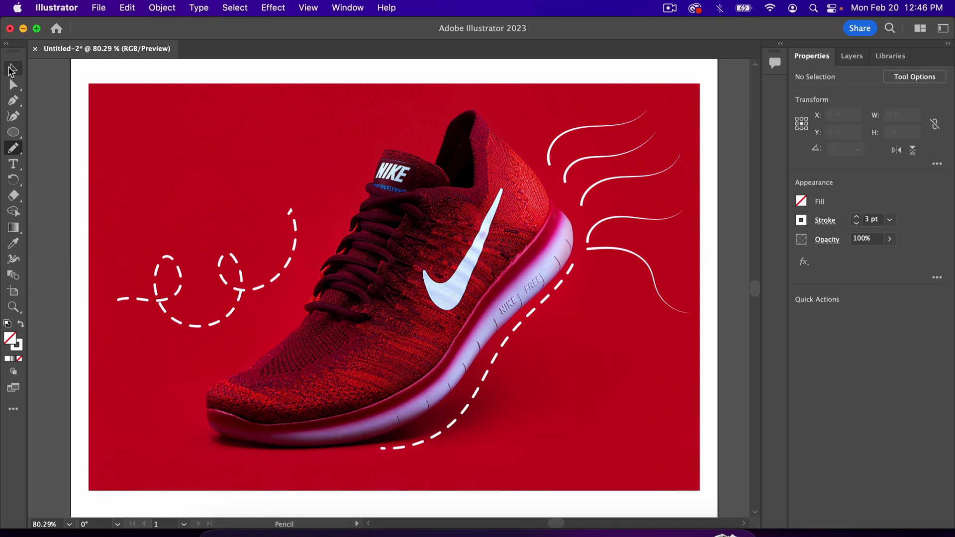
# Step: Select the swirl and make it dotted with 0 pt dashes and a 6 pt gap
pyautogui.click(13, 72)
pyautogui.click(238, 301)
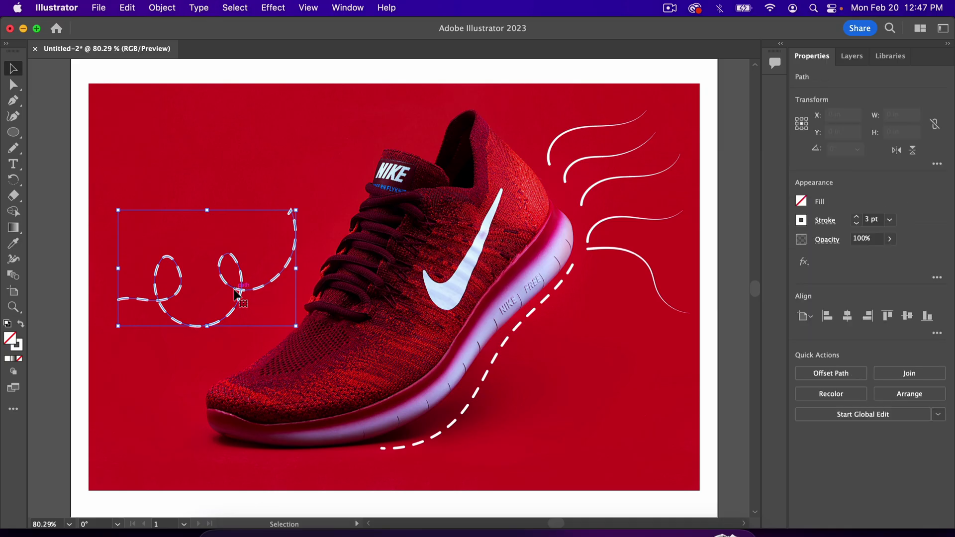
pyautogui.click(825, 221)
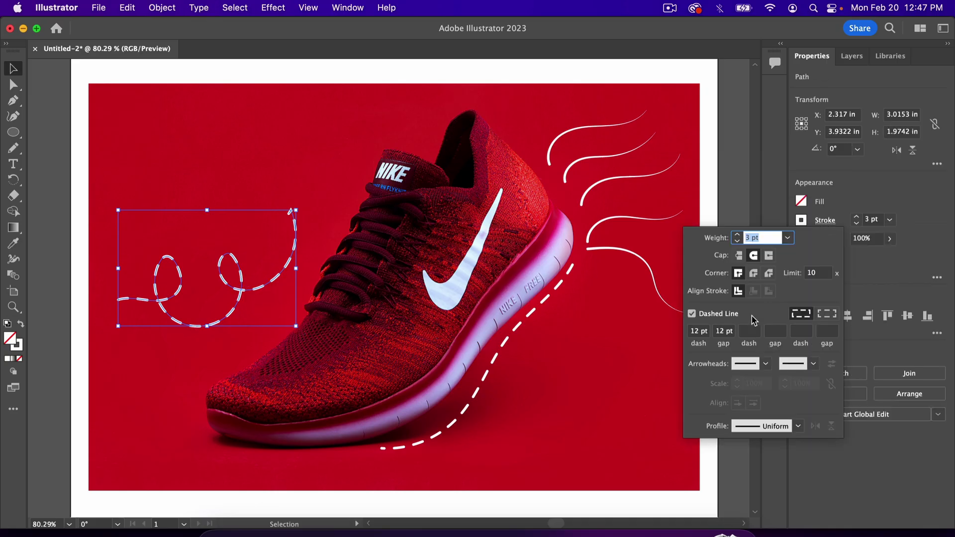
pyautogui.click(720, 331)
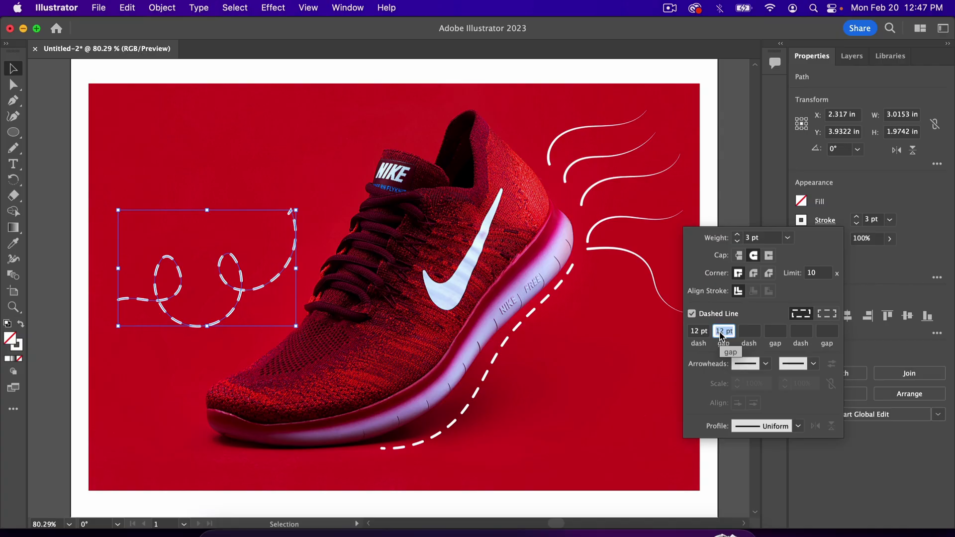
pyautogui.press('BackSpace')
pyautogui.doubleClick(703, 334)
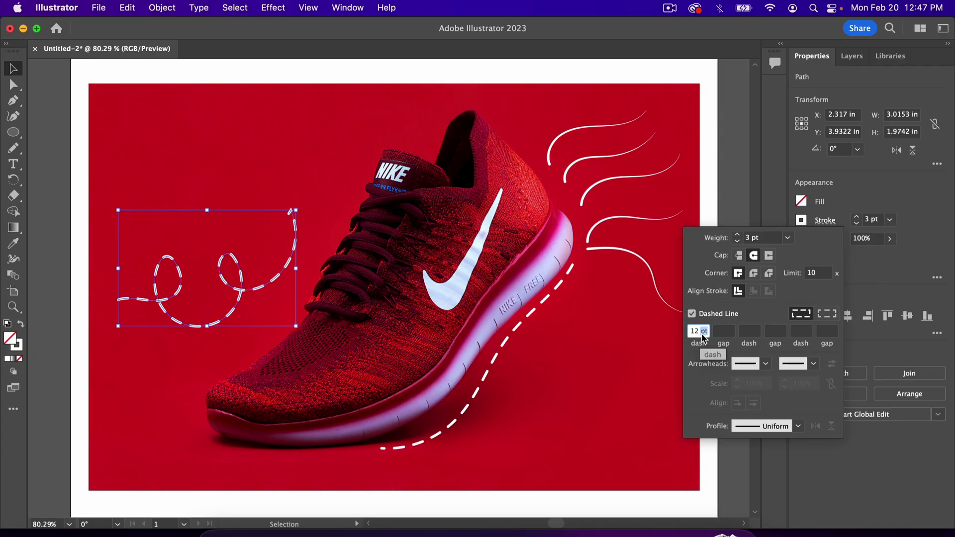
pyautogui.write('0')
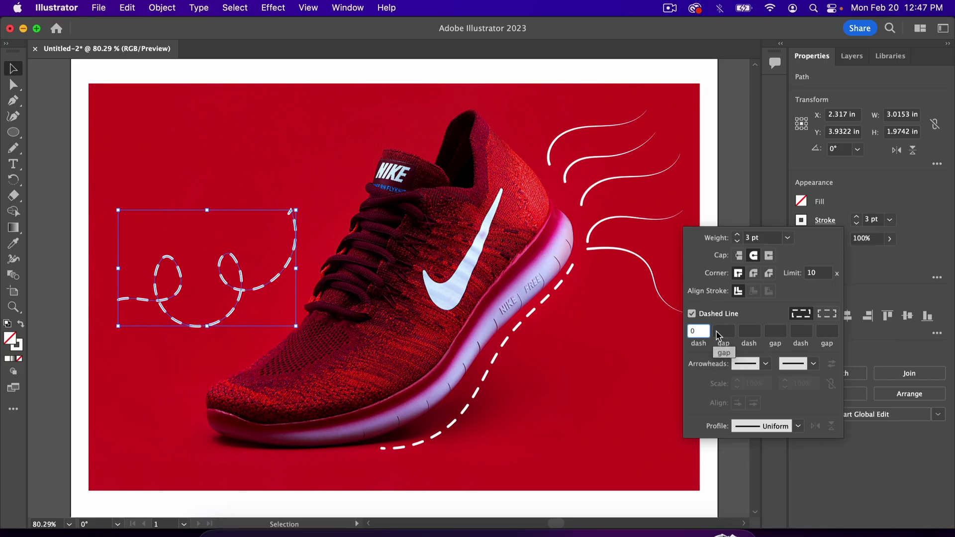
pyautogui.click(719, 332)
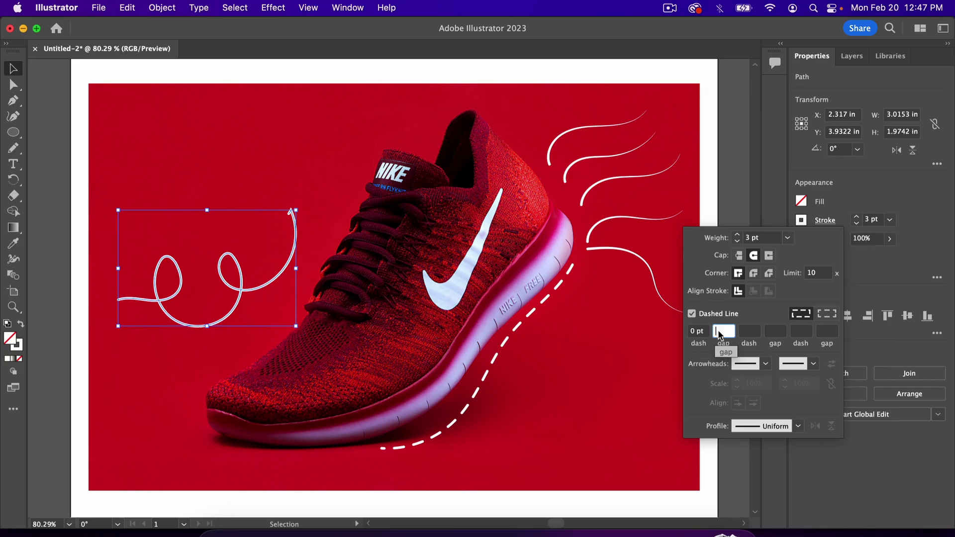
pyautogui.write('6')
pyautogui.press('Return')
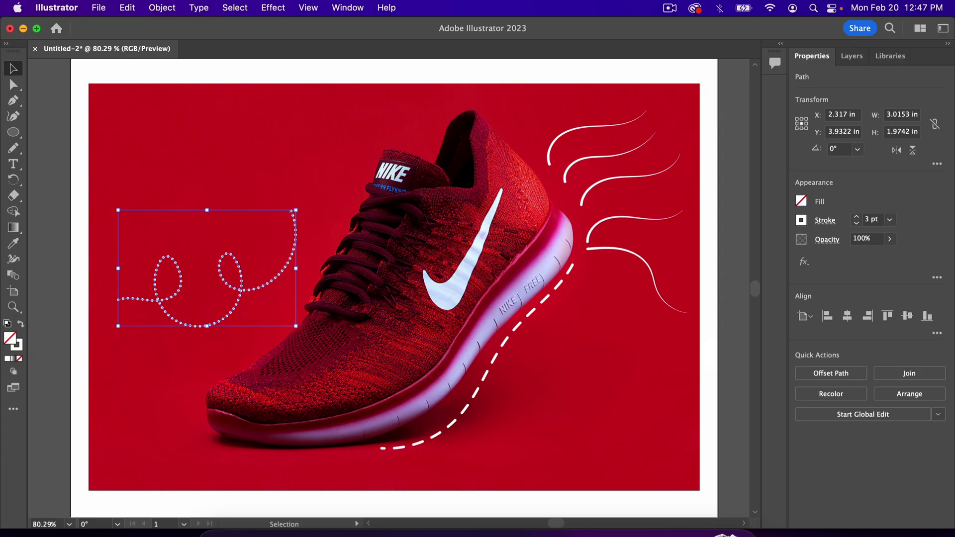
# Step: Thicken the dotted swirl to 5 pt and widen the gap to 10 pt
pyautogui.click(823, 220)
pyautogui.click(738, 235)
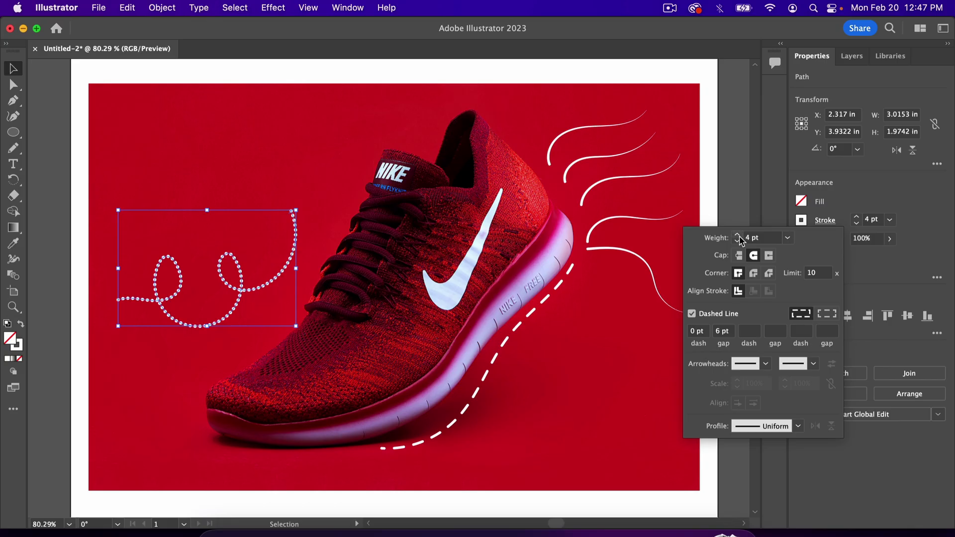
pyautogui.click(738, 235)
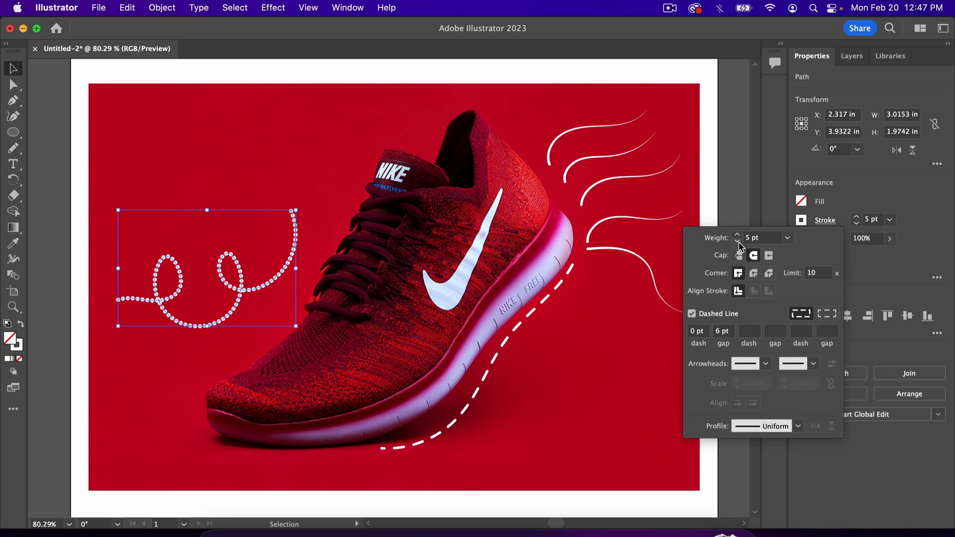
pyautogui.click(722, 331)
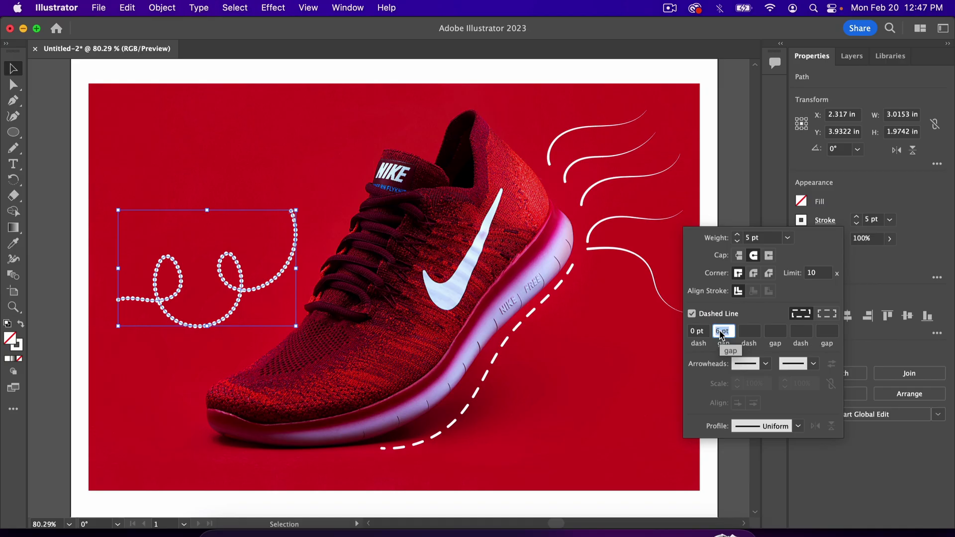
pyautogui.write('1.974')
pyautogui.write('2')
pyautogui.press('Return')
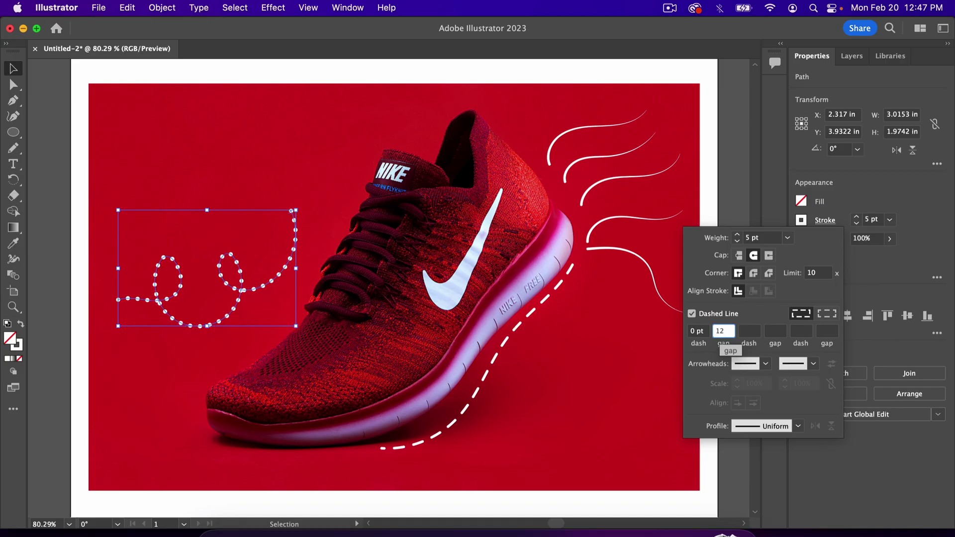
pyautogui.click(822, 221)
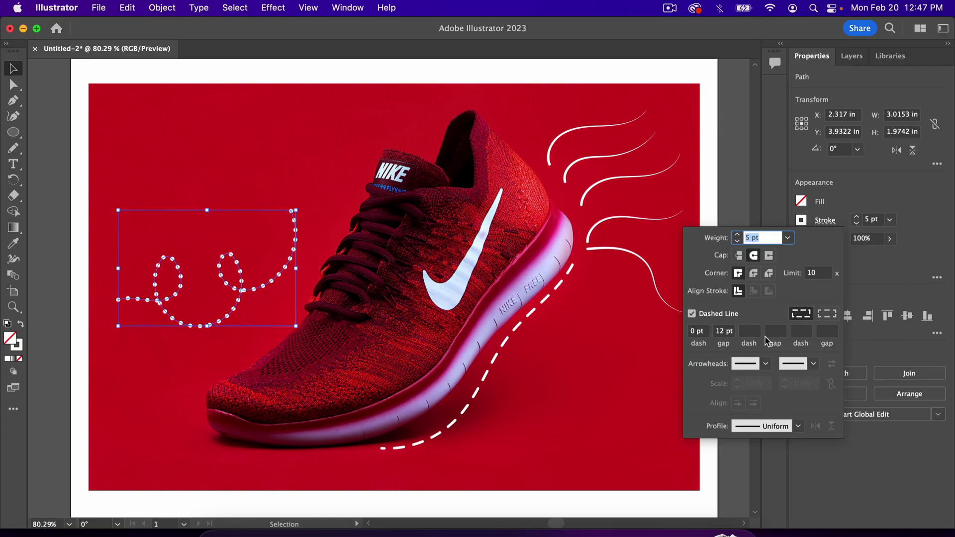
pyautogui.click(724, 332)
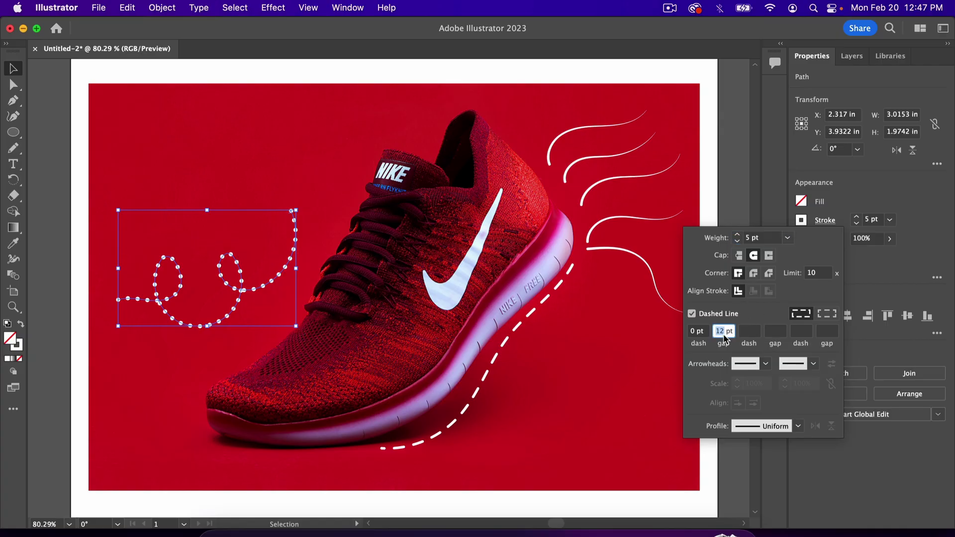
pyautogui.write('10')
pyautogui.press('Return')
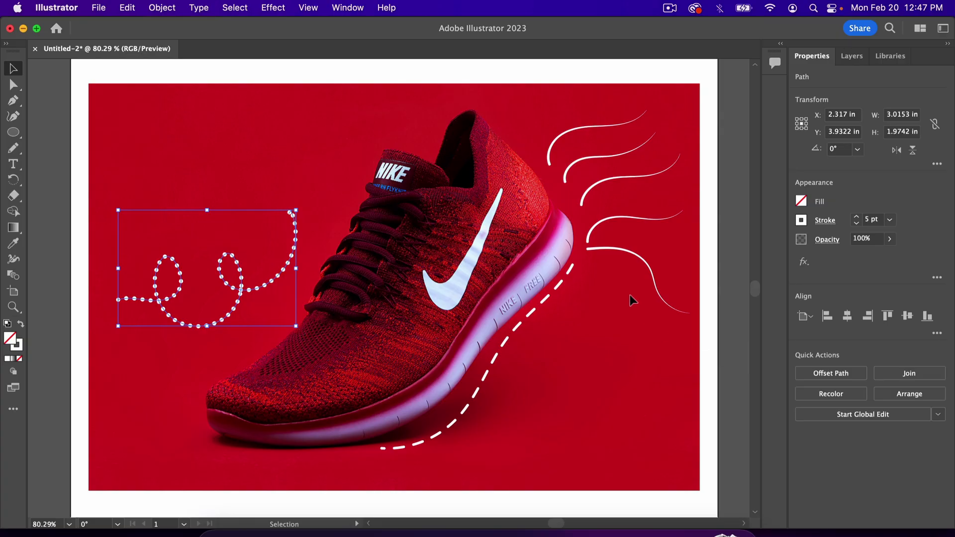
# Step: Deselect and pencil three short side-by-side curves rising above the laces near the tongue
pyautogui.click(577, 377)
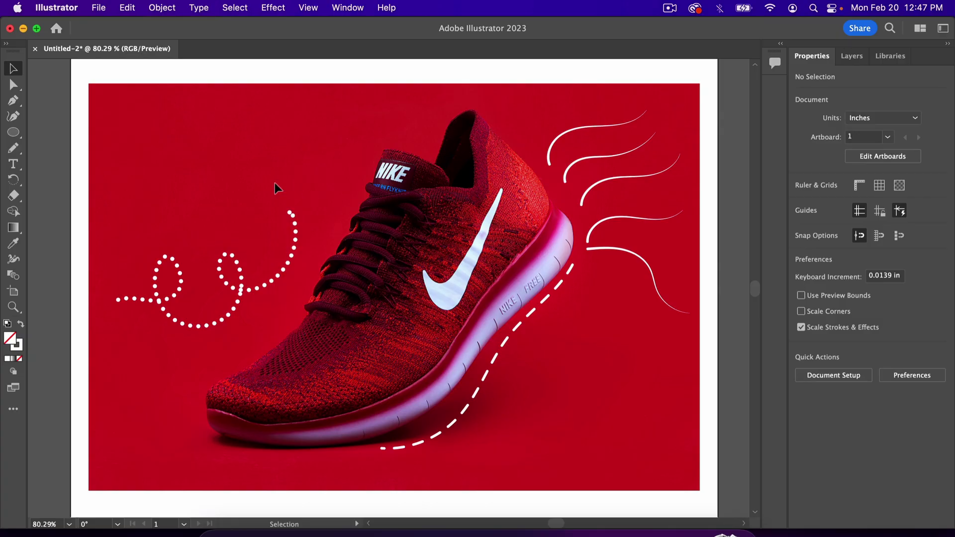
pyautogui.press('n')
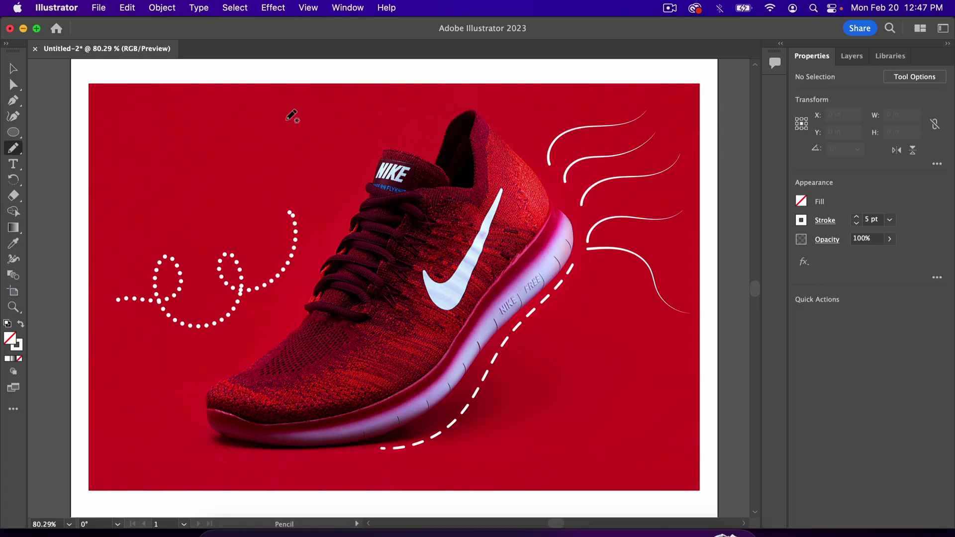
pyautogui.moveTo(355, 106); pyautogui.dragTo(356, 171)
pyautogui.moveTo(334, 112)
pyautogui.mouseDown()
pyautogui.moveTo(334, 169)
pyautogui.moveTo(349, 188)
pyautogui.mouseUp()
pyautogui.moveTo(321, 119)
pyautogui.mouseDown()
pyautogui.moveTo(315, 172)
pyautogui.moveTo(336, 211)
pyautogui.mouseUp()
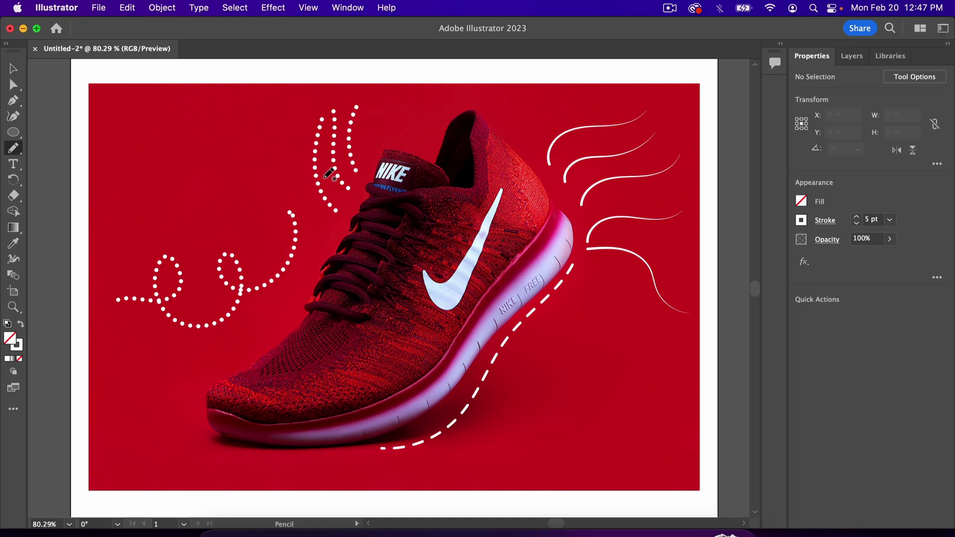
# Step: Select the three curves, turn off Dashed Line, and set their weight to 4 pt
pyautogui.press('v')
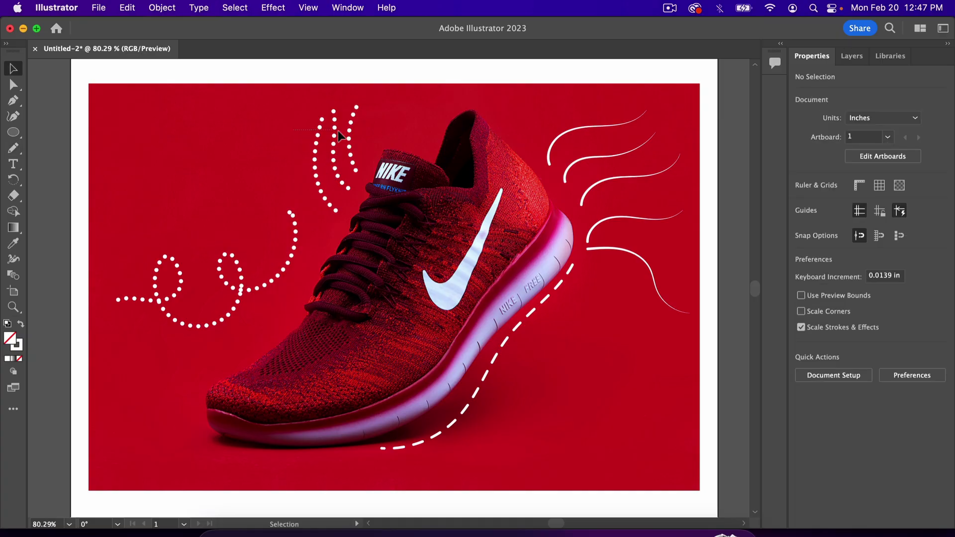
pyautogui.click(361, 173)
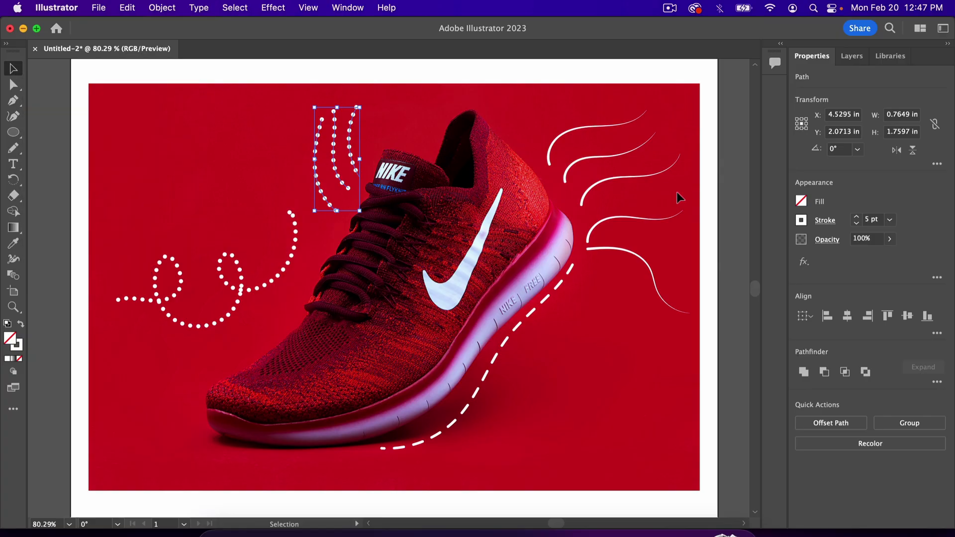
pyautogui.click(821, 224)
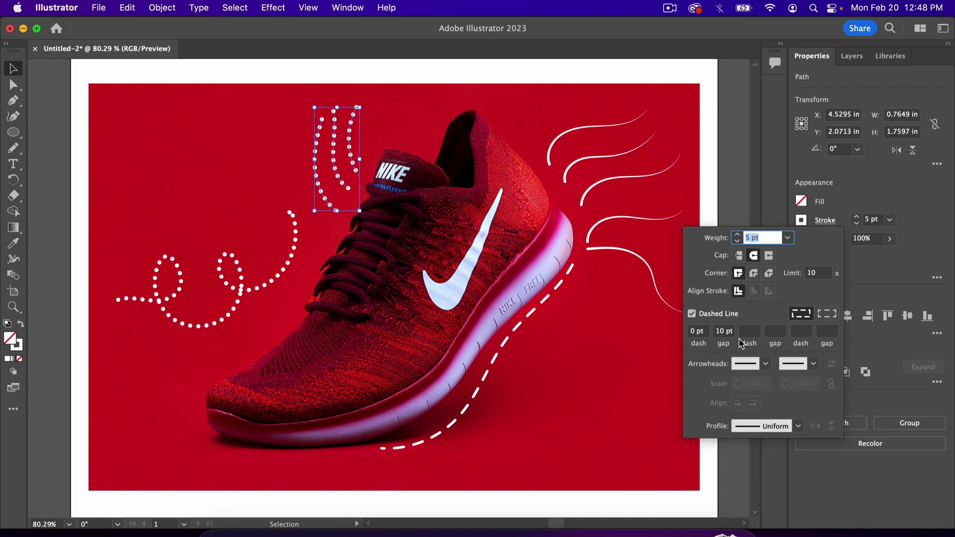
pyautogui.click(692, 314)
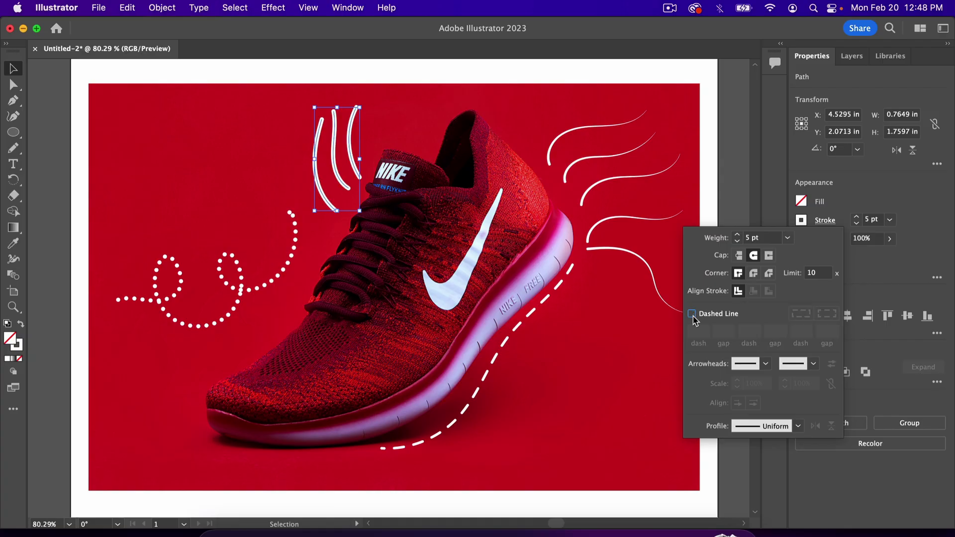
pyautogui.click(737, 242)
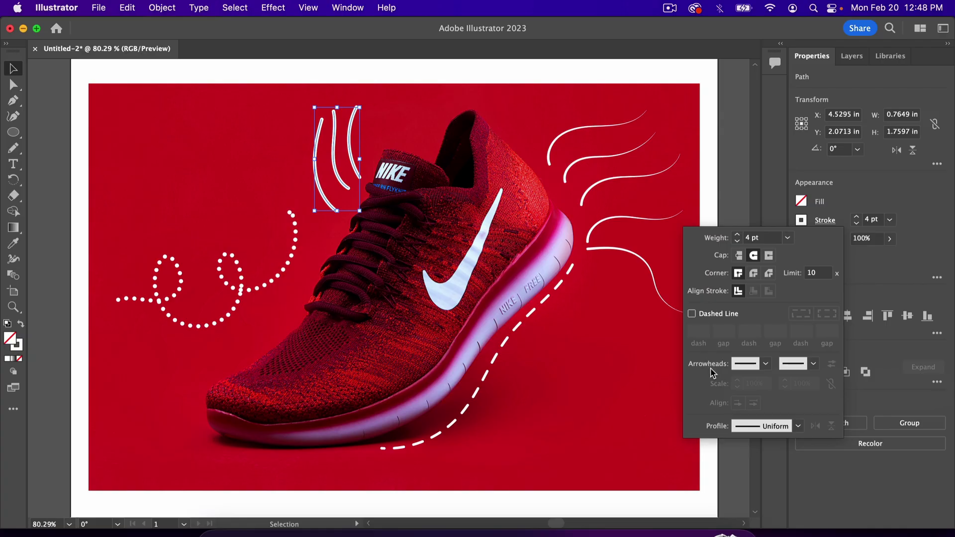
# Step: Give the three curves an Arrow 2 end arrowhead at 50% scale, with no start arrowhead
pyautogui.click(765, 365)
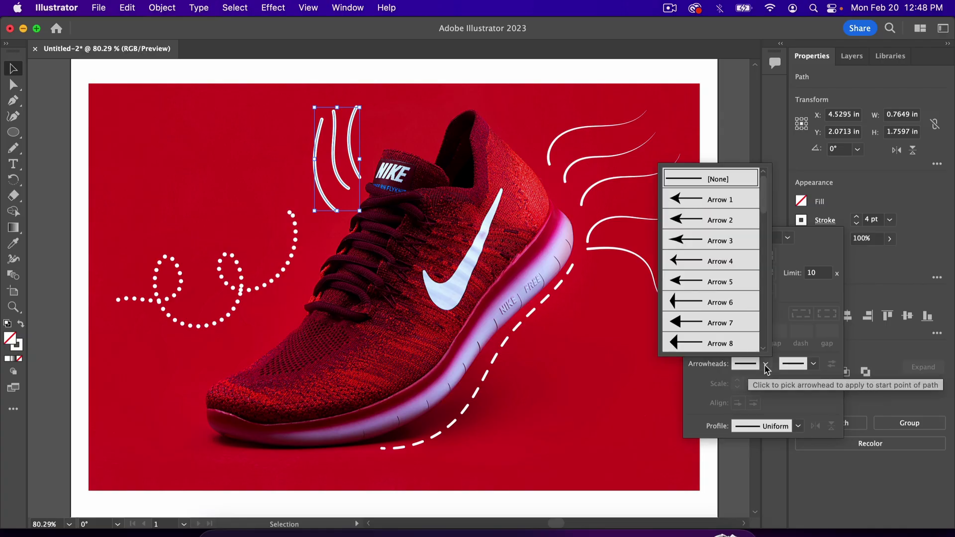
pyautogui.click(727, 208)
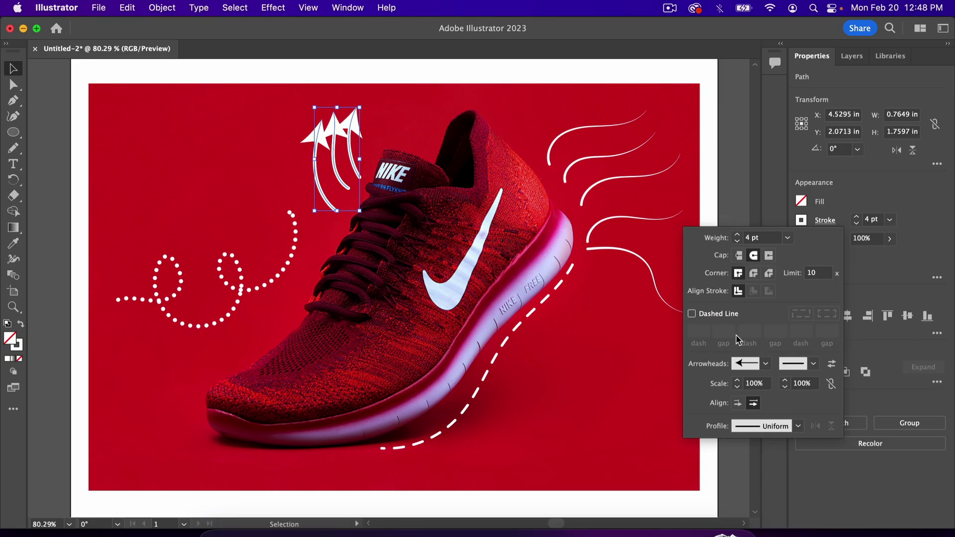
pyautogui.click(765, 363)
pyautogui.scroll(2, 721, 206)
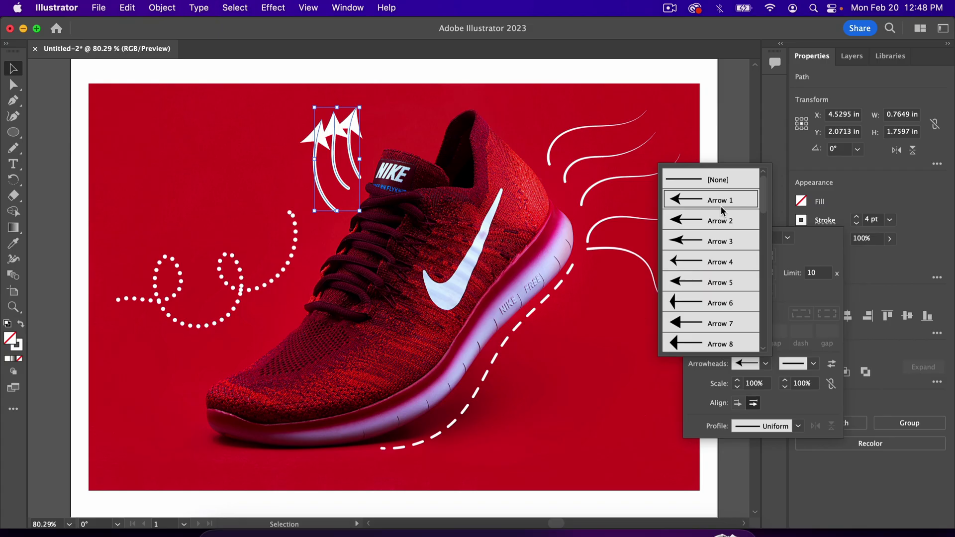
pyautogui.click(723, 181)
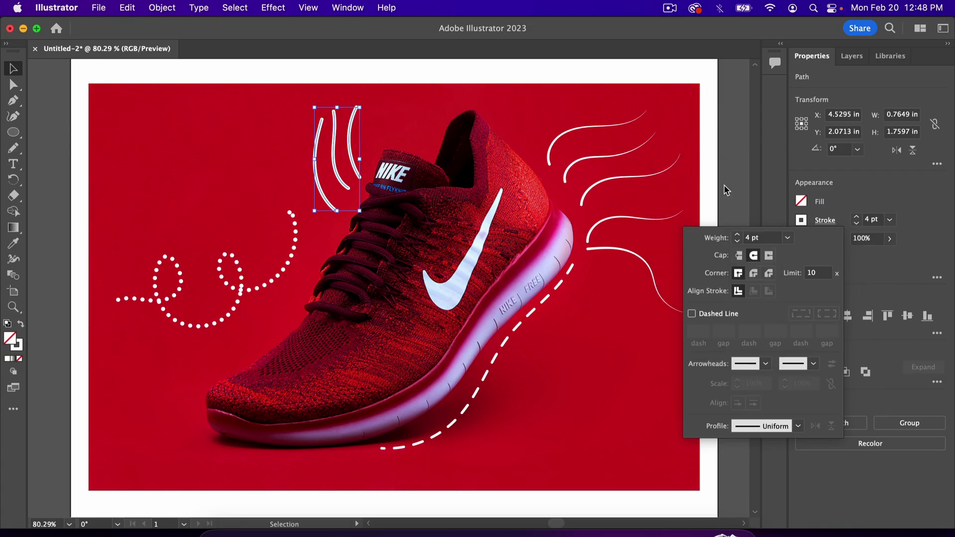
pyautogui.click(814, 364)
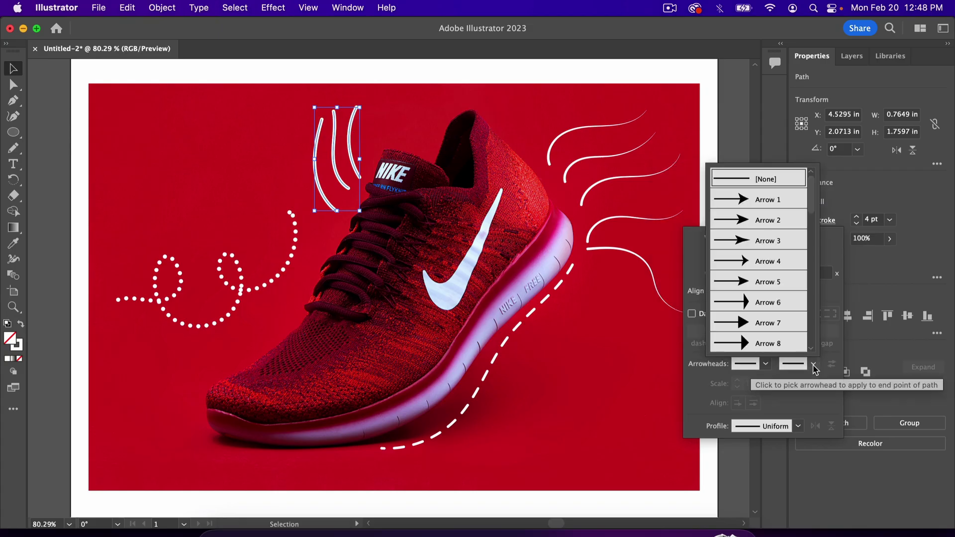
pyautogui.click(774, 225)
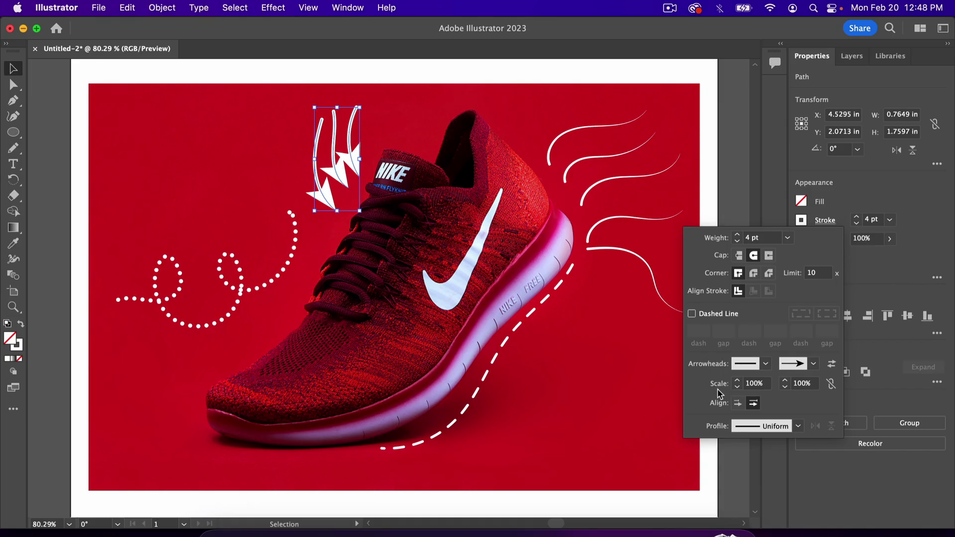
pyautogui.click(801, 384)
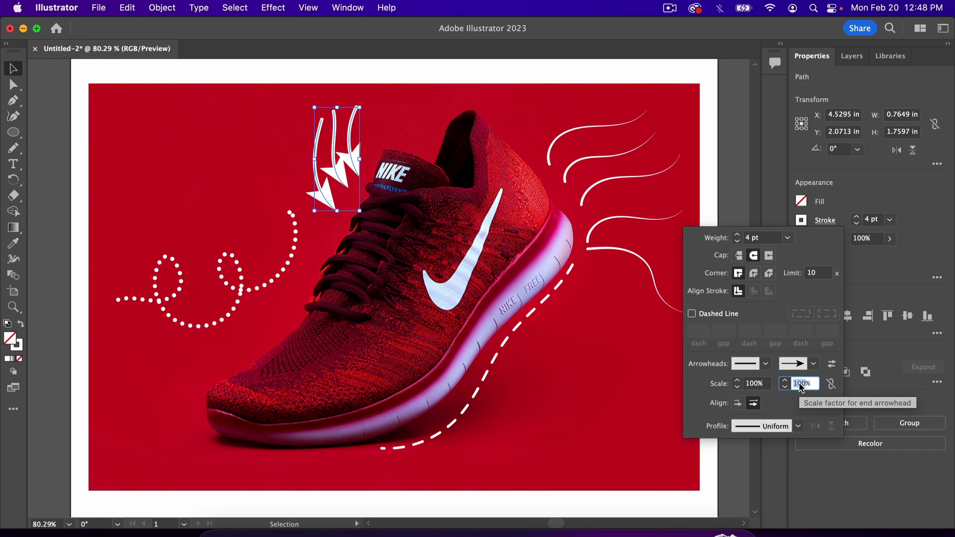
pyautogui.write('50%')
pyautogui.press('Return')
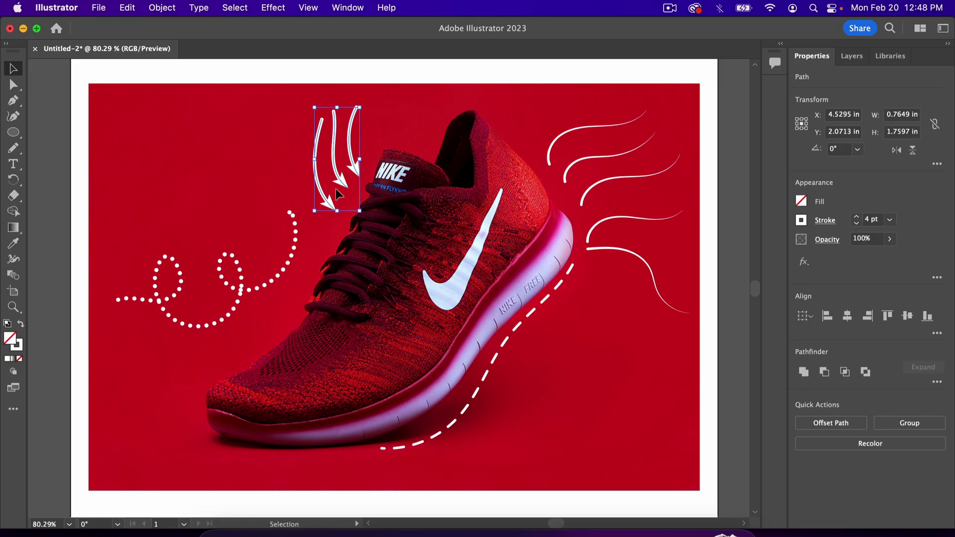
# Step: Thicken the arrow strokes to 8 pt and scale the arrowheads to 35%
pyautogui.click(829, 225)
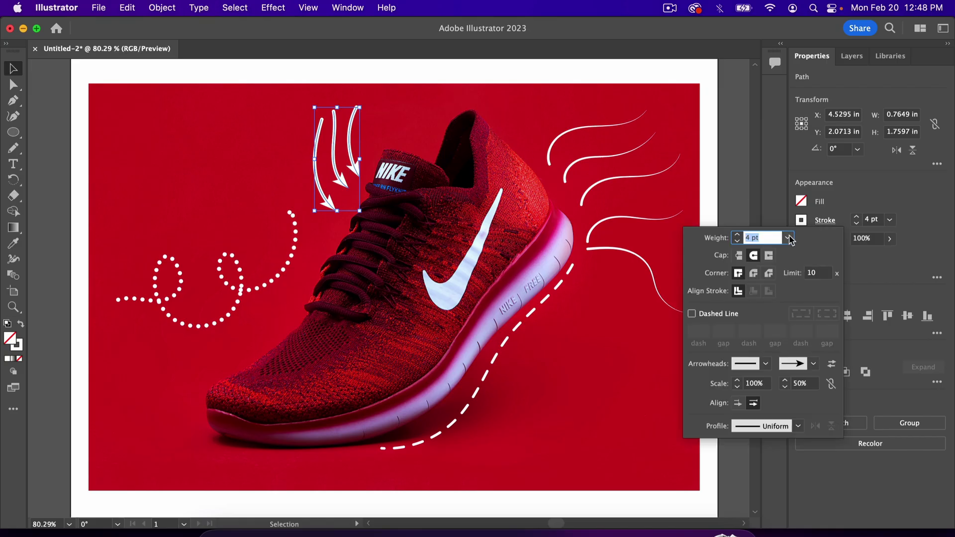
pyautogui.click(737, 235)
pyautogui.click(737, 235)
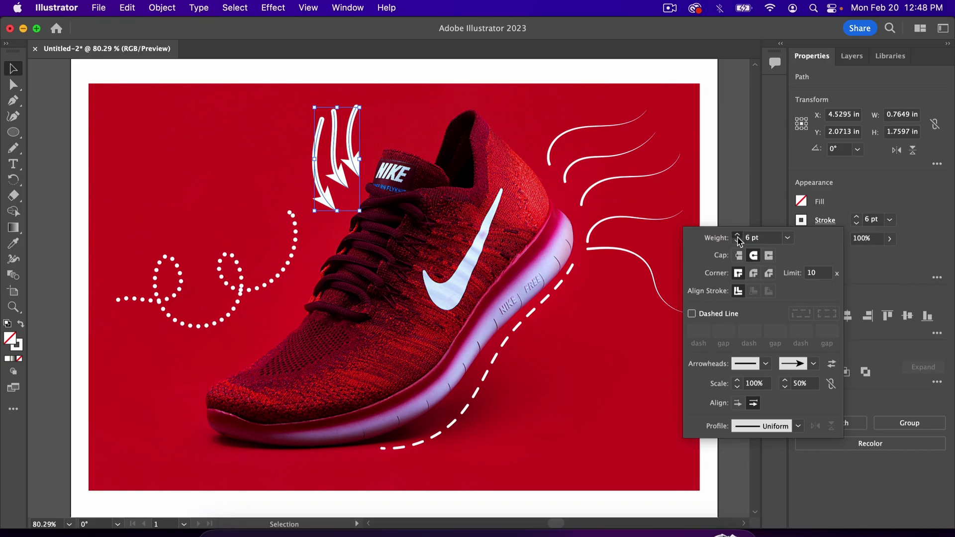
pyautogui.click(737, 236)
pyautogui.click(736, 235)
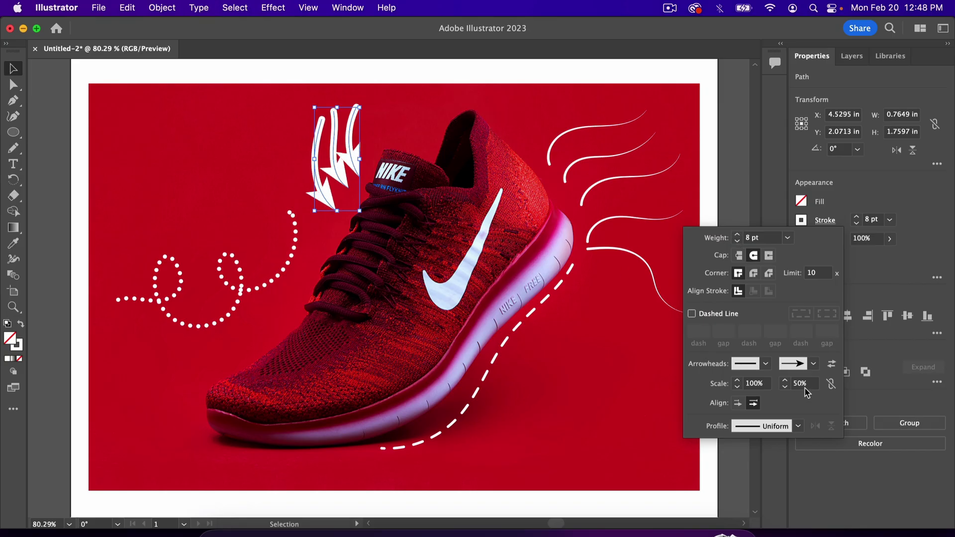
pyautogui.click(799, 384)
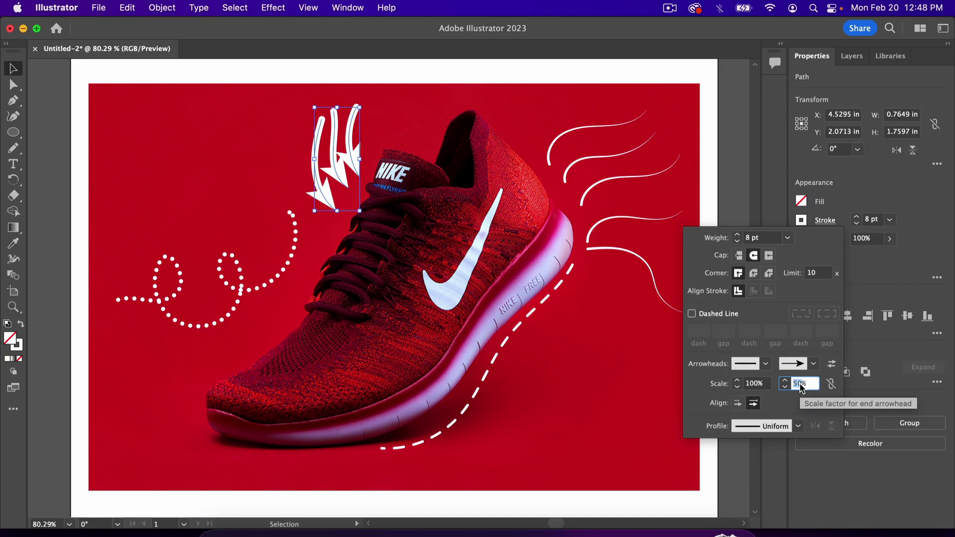
pyautogui.write('35')
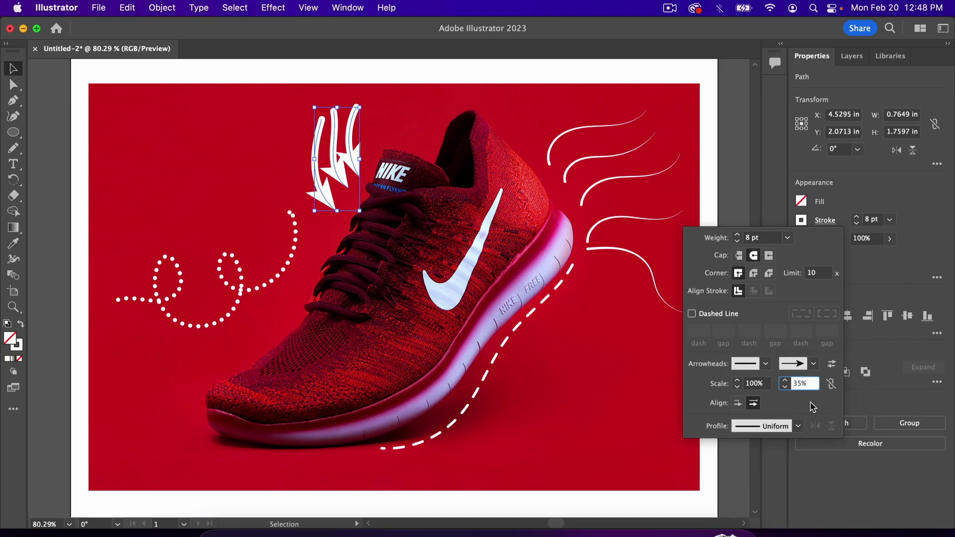
pyautogui.press('Return')
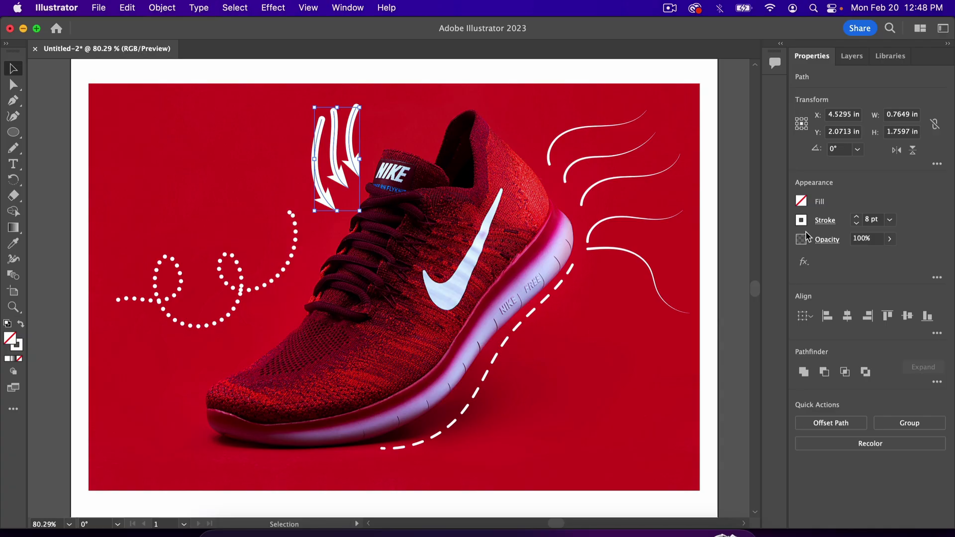
# Step: Thin the arrows to 5 pt, set the arrowhead scale to 45%, and deselect
pyautogui.click(824, 220)
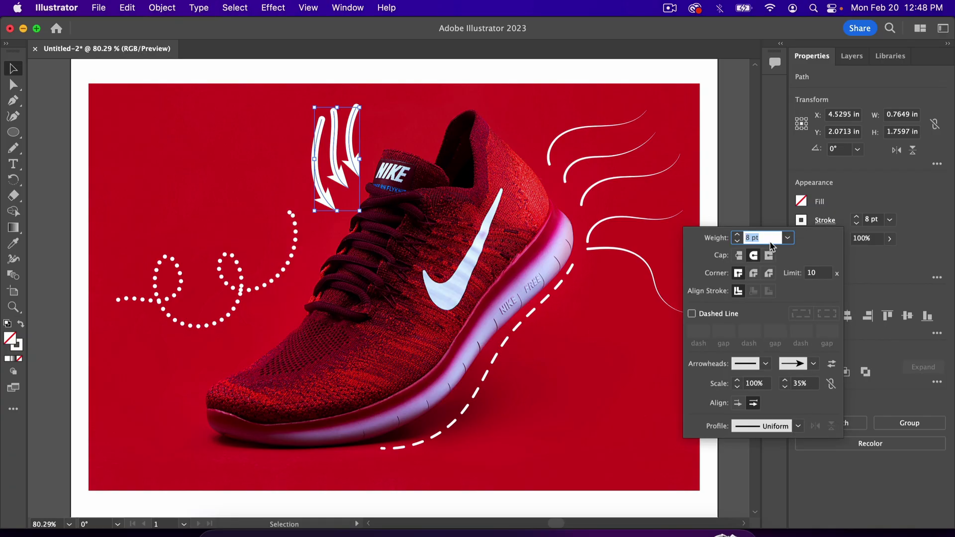
pyautogui.click(736, 242)
pyautogui.click(737, 242)
pyautogui.click(736, 242)
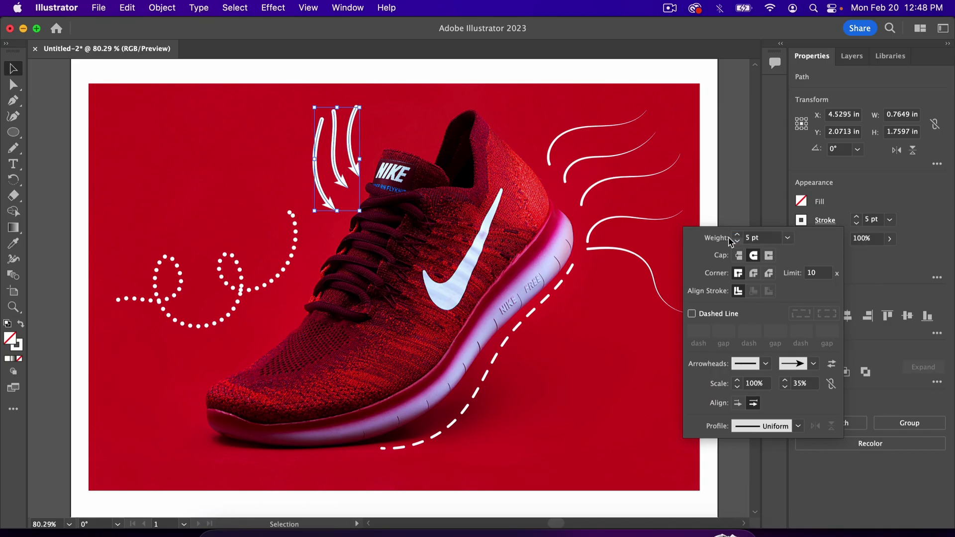
pyautogui.click(801, 383)
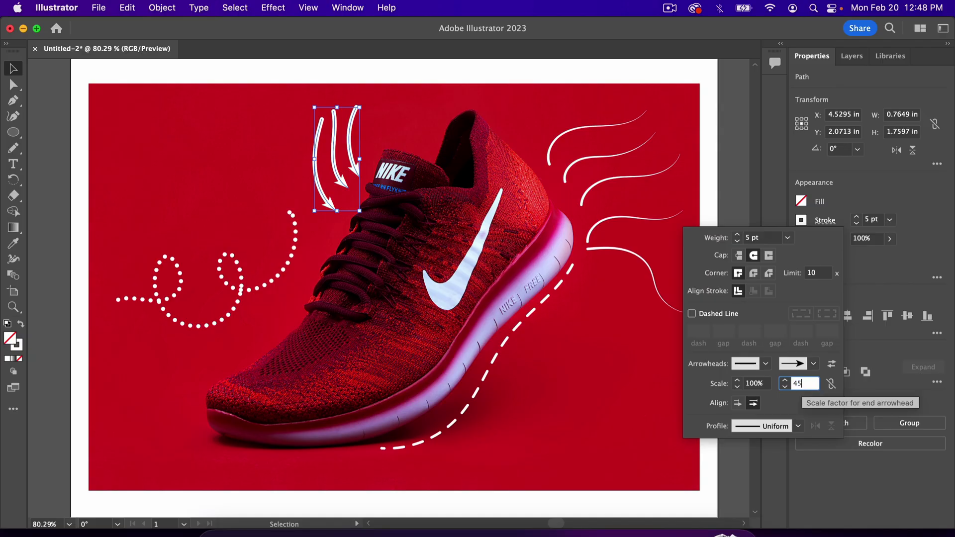
pyautogui.press('Escape')
pyautogui.click(257, 155)
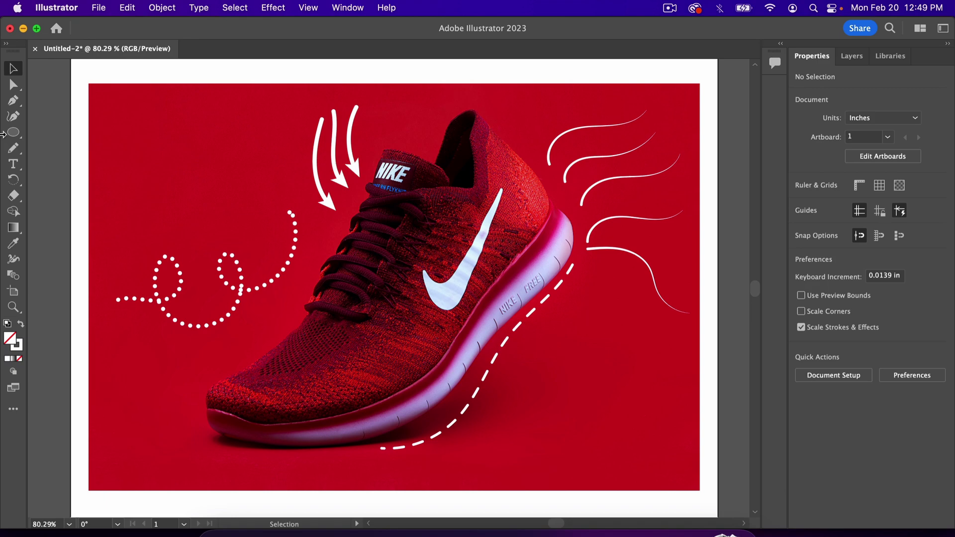
pyautogui.doubleClick(14, 148)
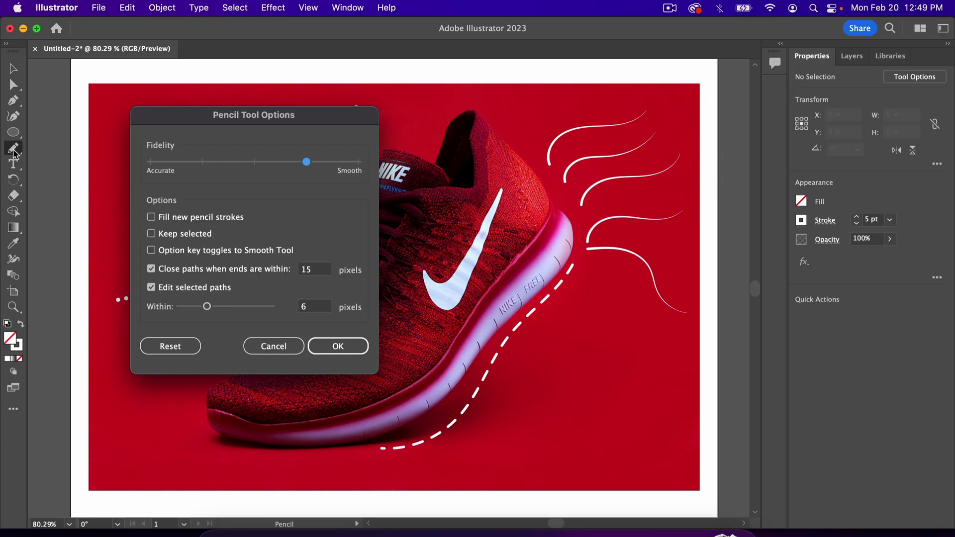
pyautogui.click(263, 350)
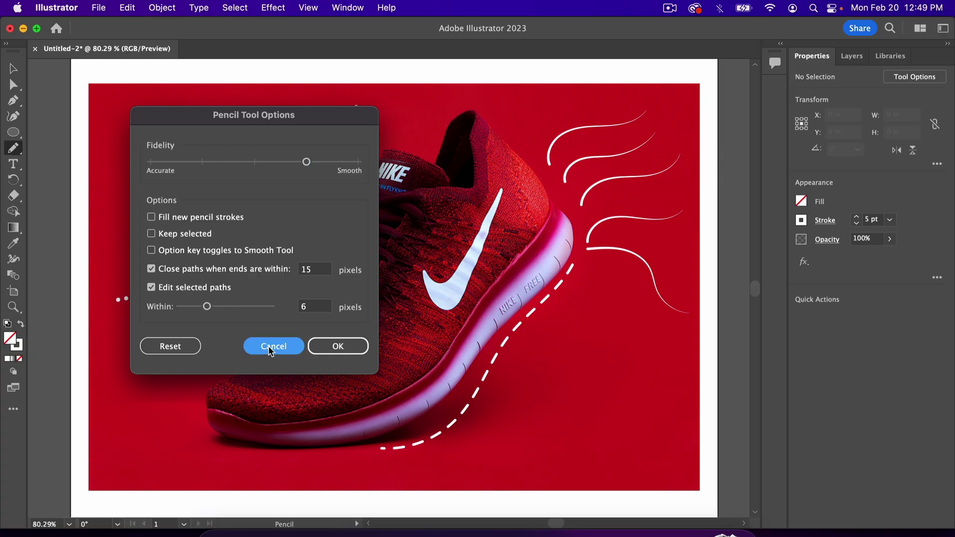
pyautogui.click(829, 226)
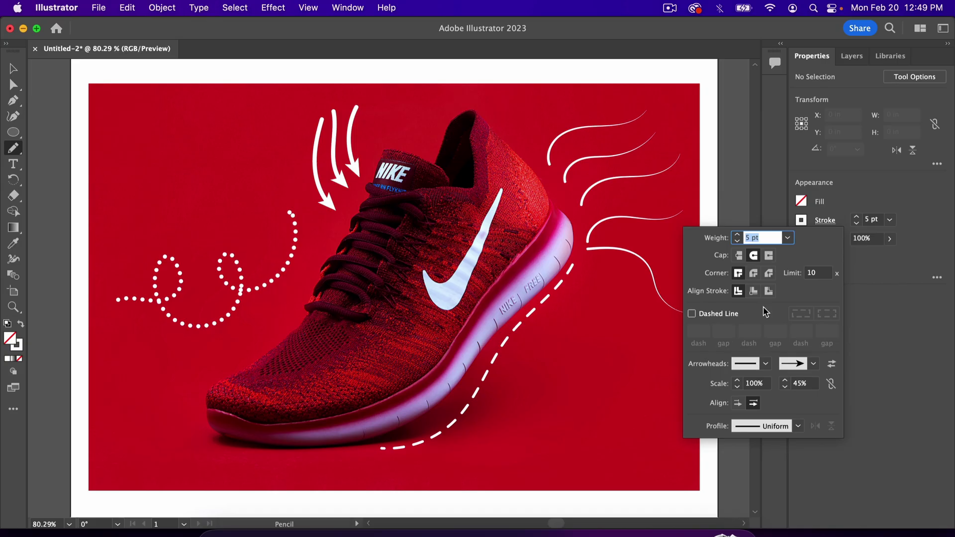
pyautogui.click(854, 200)
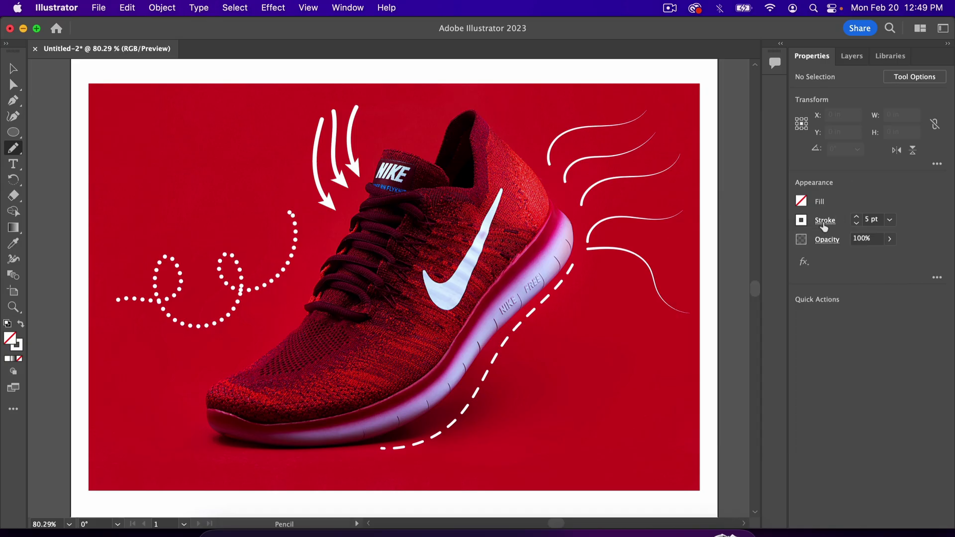
pyautogui.click(801, 225)
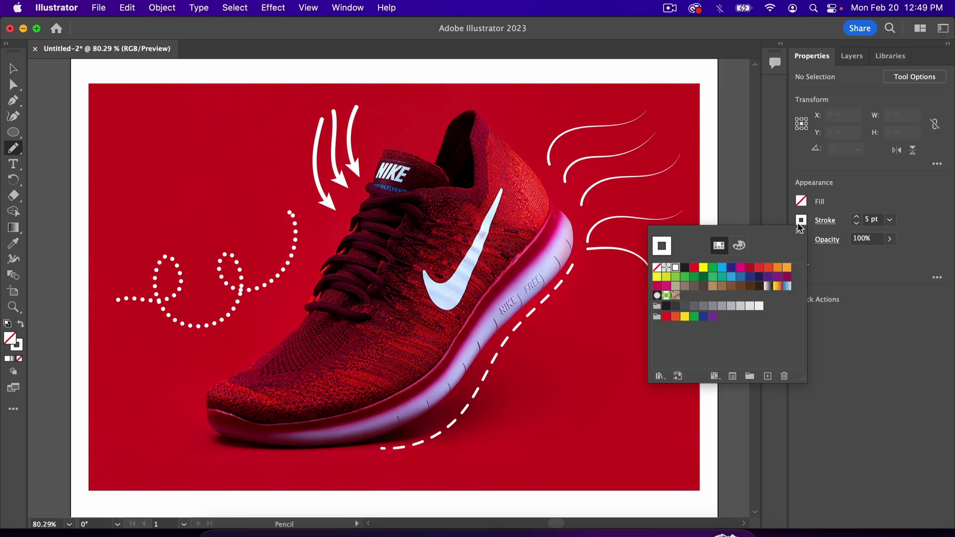
pyautogui.click(845, 228)
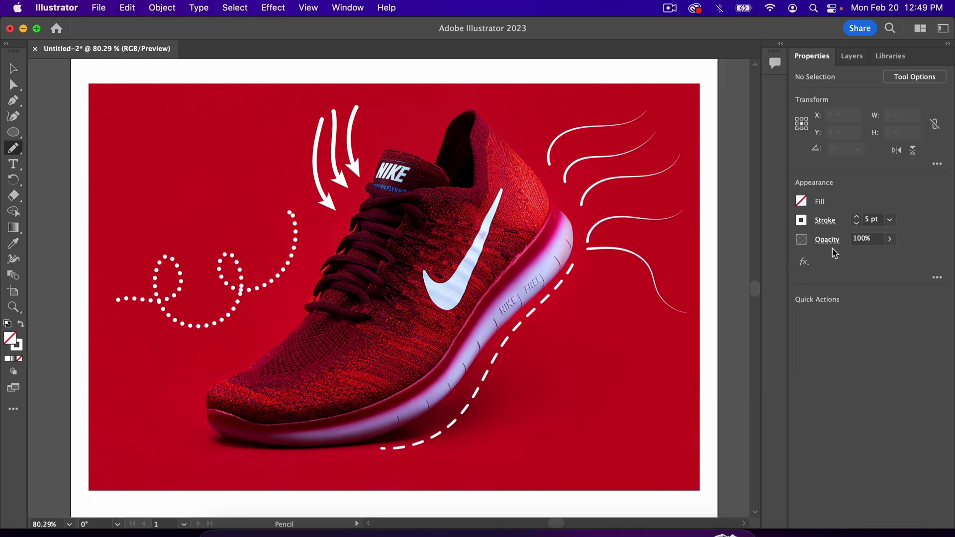
pyautogui.press('v')
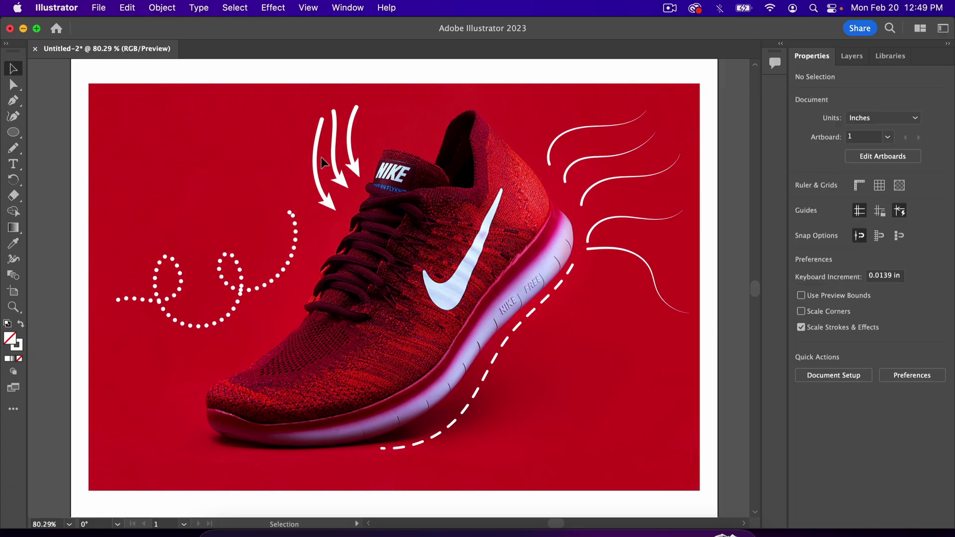
pyautogui.moveTo(373, 172); pyautogui.dragTo(373, 172)
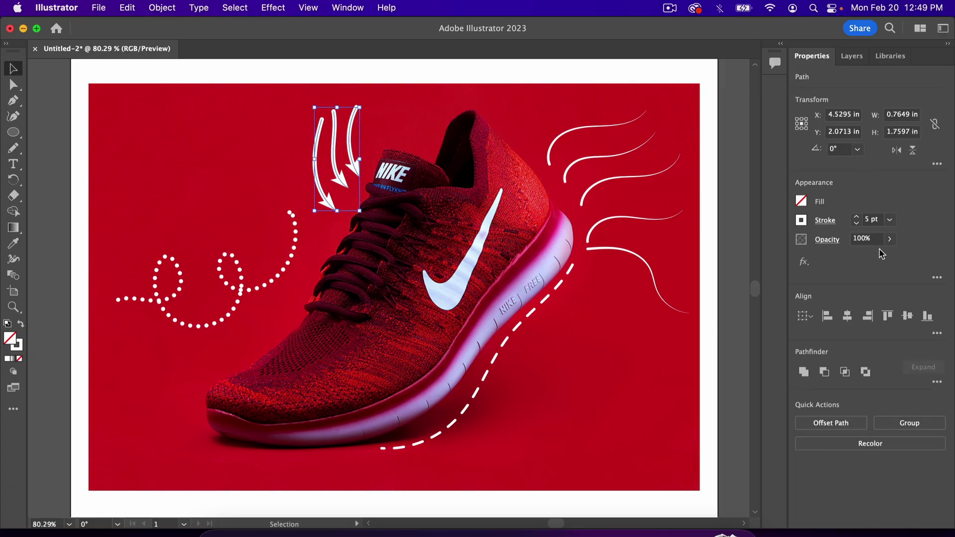
pyautogui.click(865, 238)
pyautogui.write('50')
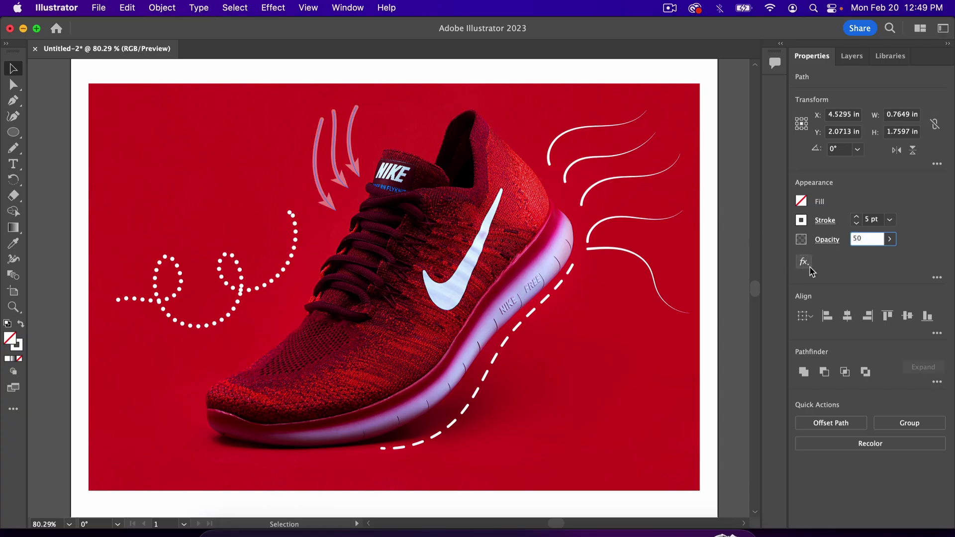
pyautogui.doubleClick(869, 242)
pyautogui.write('100')
pyautogui.press('Return')
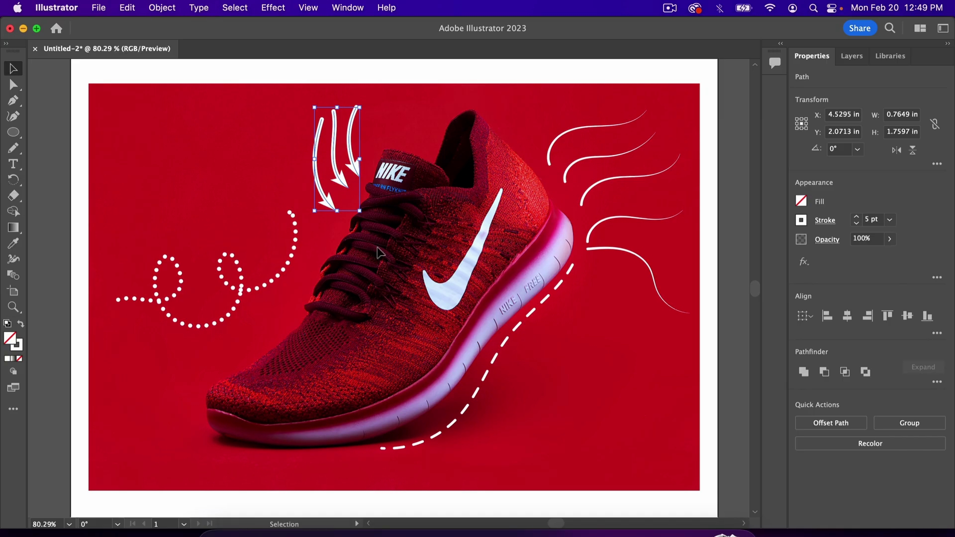
pyautogui.click(565, 347)
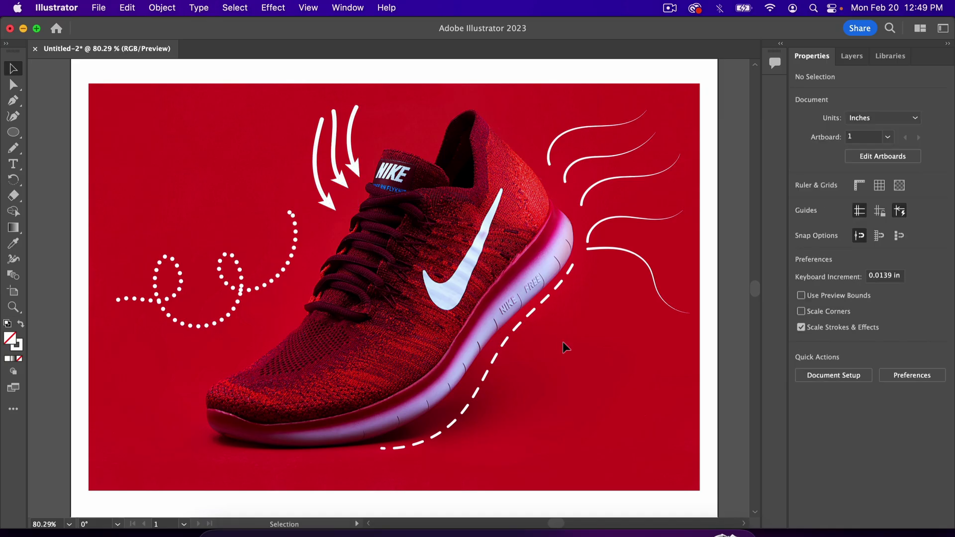